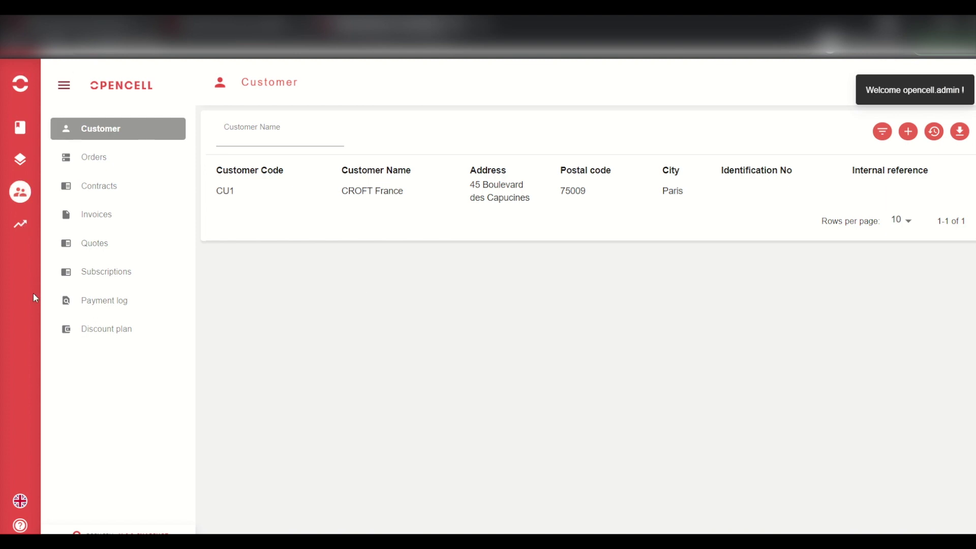
left_click(13, 135)
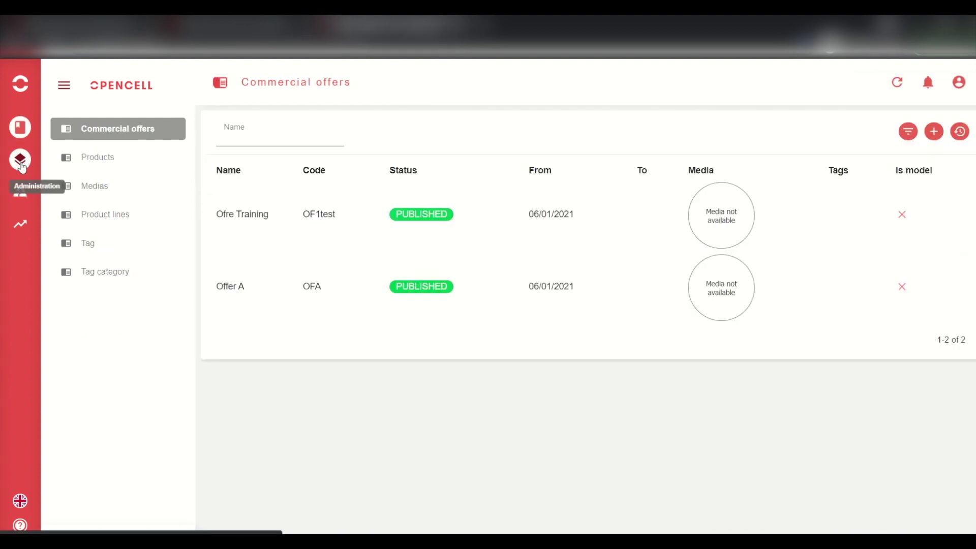
left_click(20, 163)
left_click(20, 195)
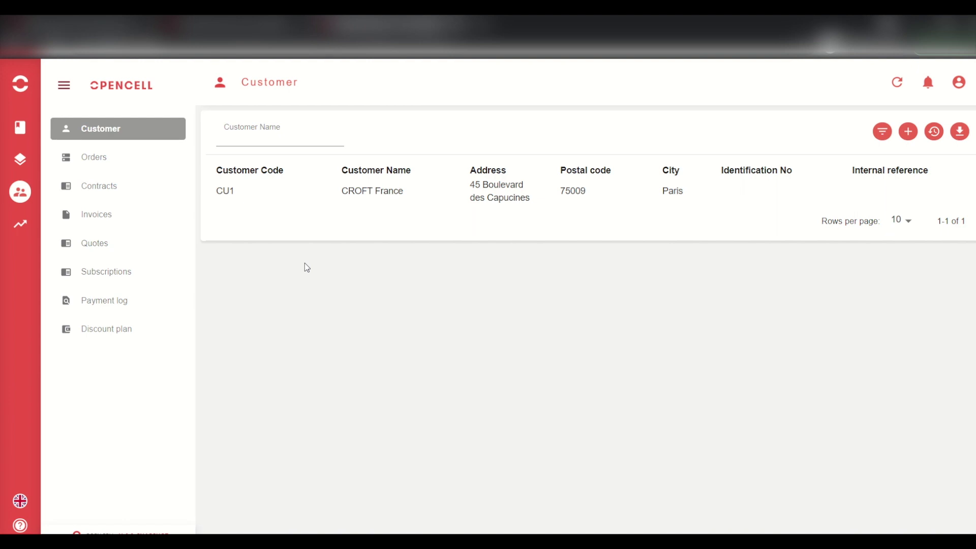
left_click(402, 192)
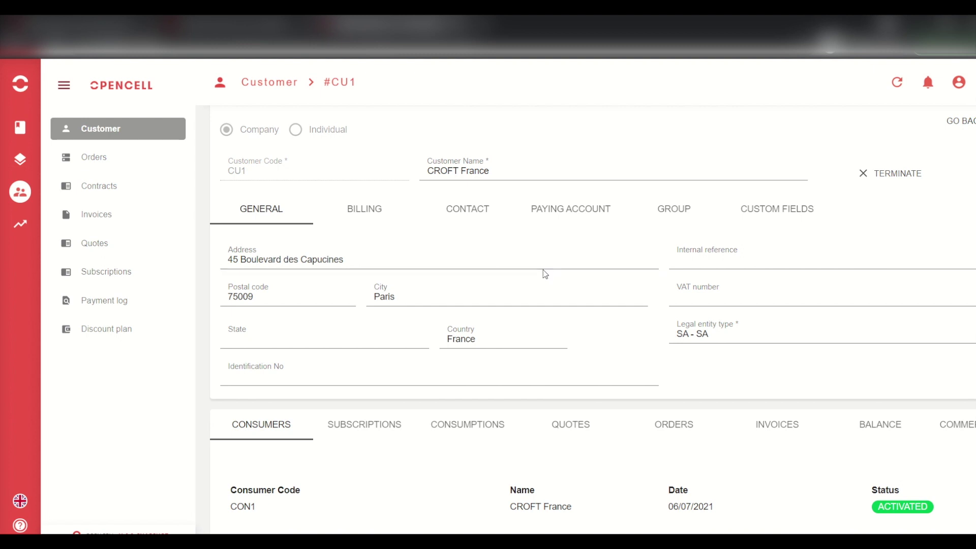
left_click(372, 207)
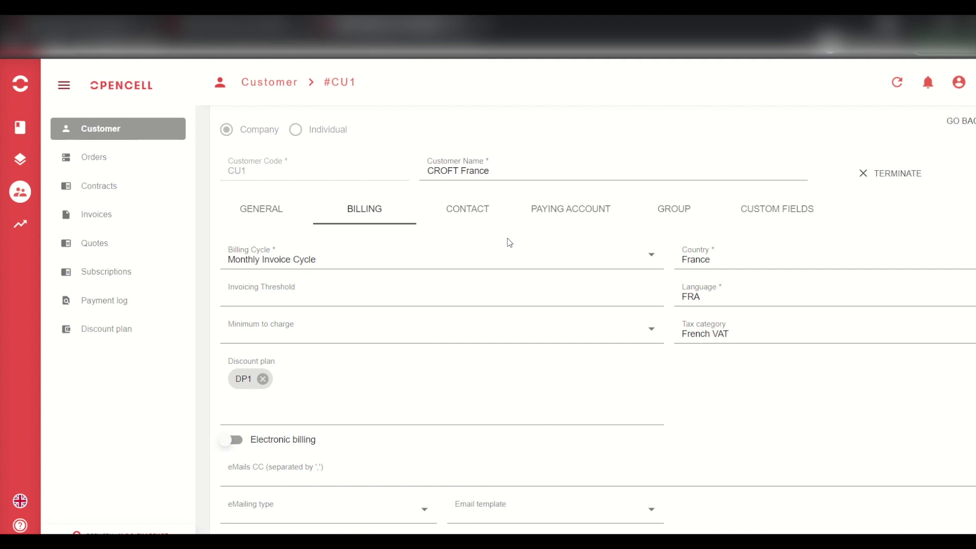
left_click(482, 211)
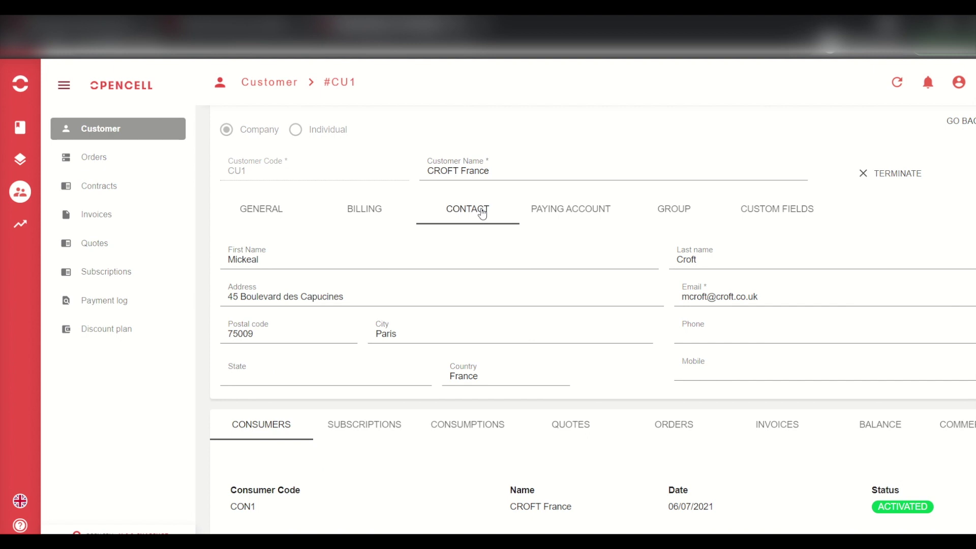
left_click(545, 212)
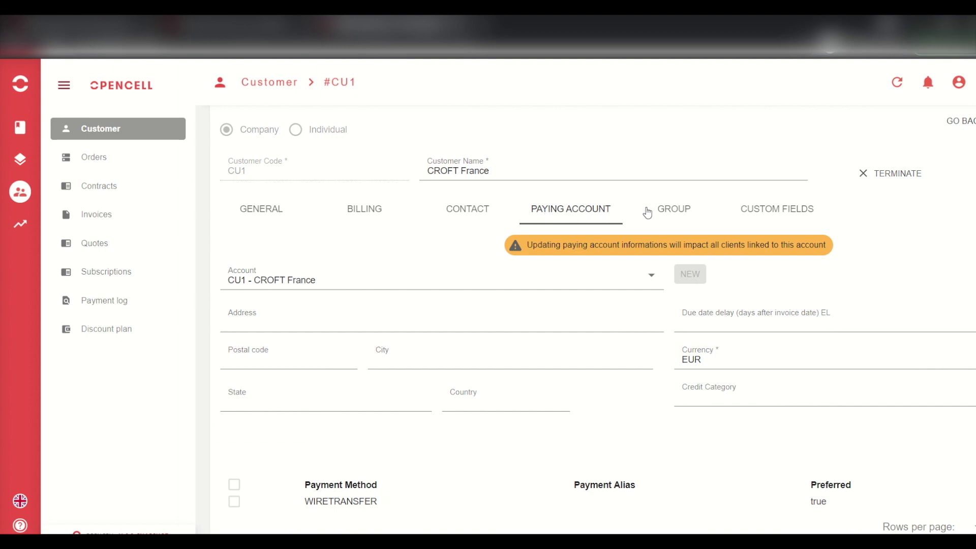
left_click(662, 212)
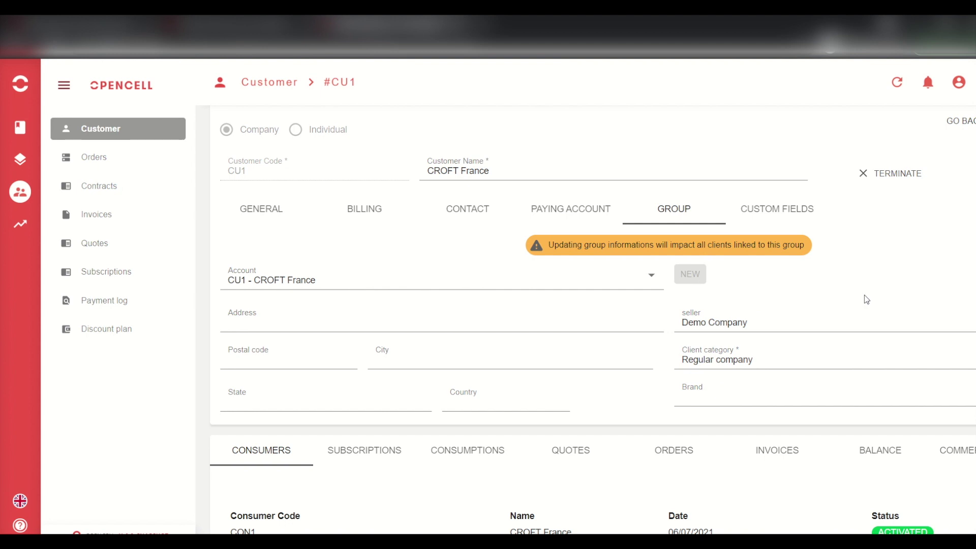
left_click(130, 128)
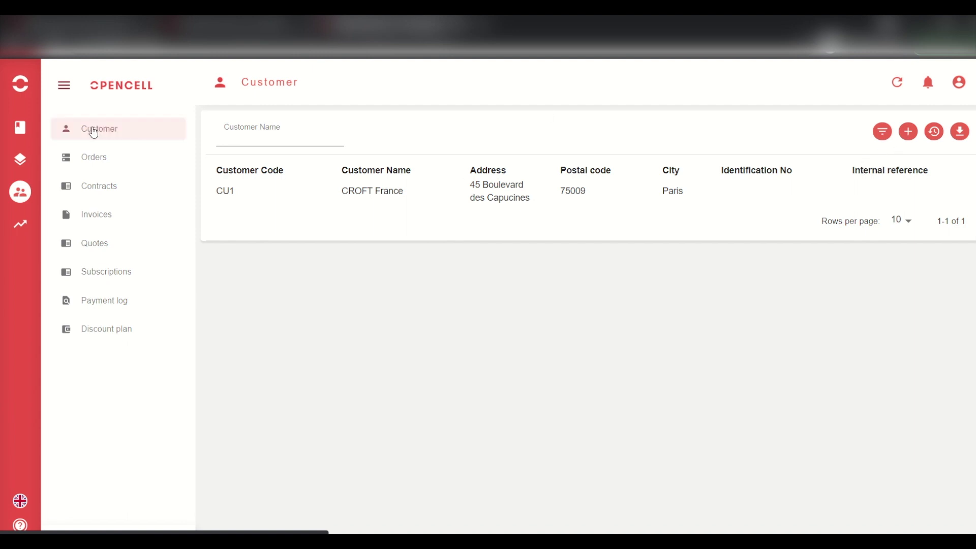
- Start a new customer, compare Individual and Company, and keep the Company type selected
left_click(908, 133)
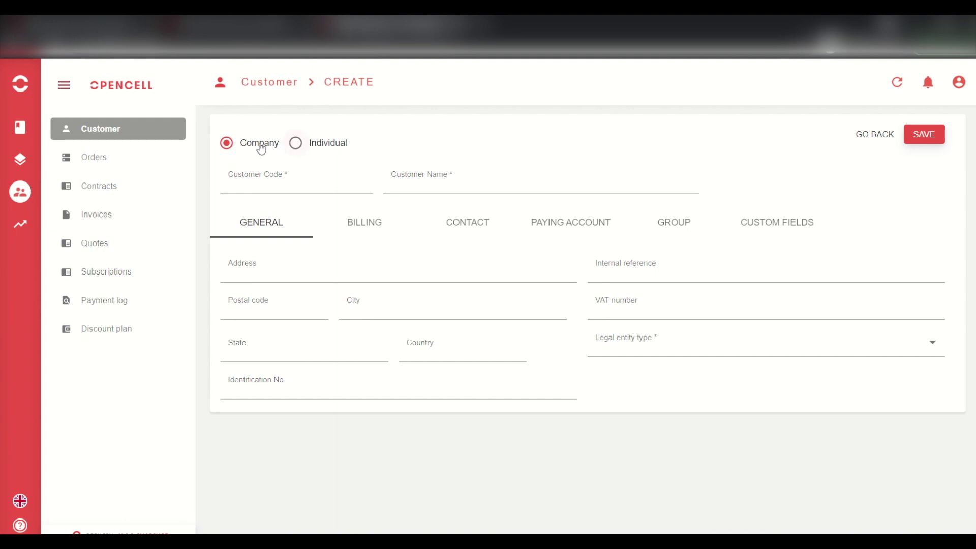
left_click(311, 149)
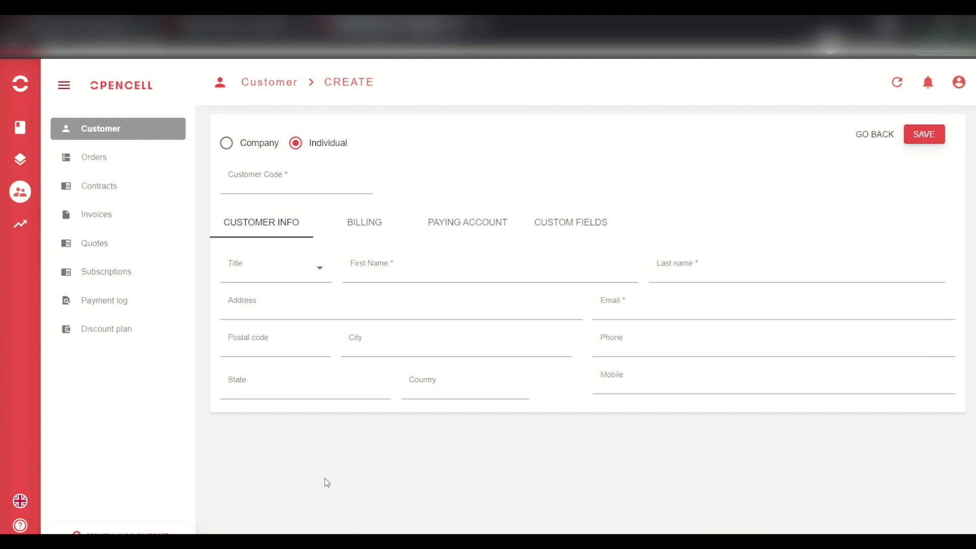
left_click(249, 148)
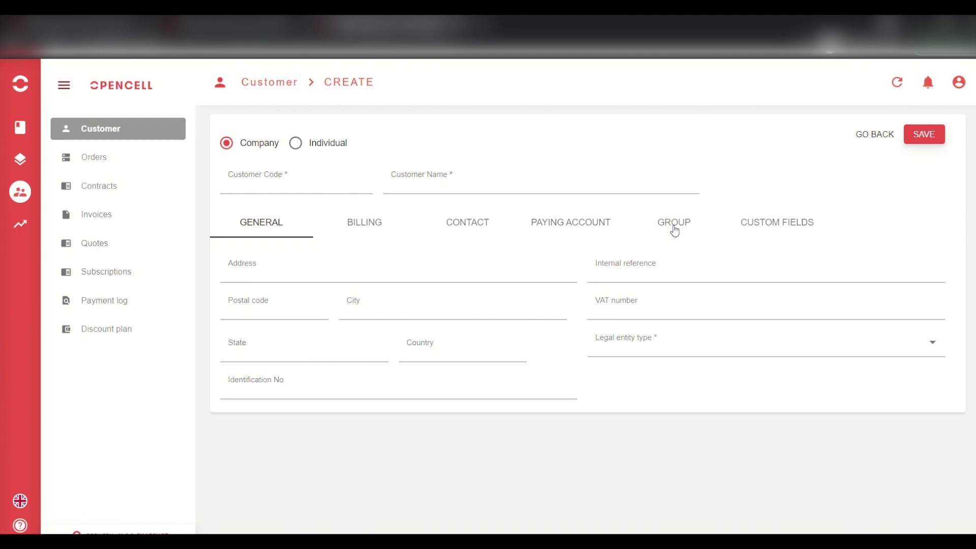
left_click(322, 142)
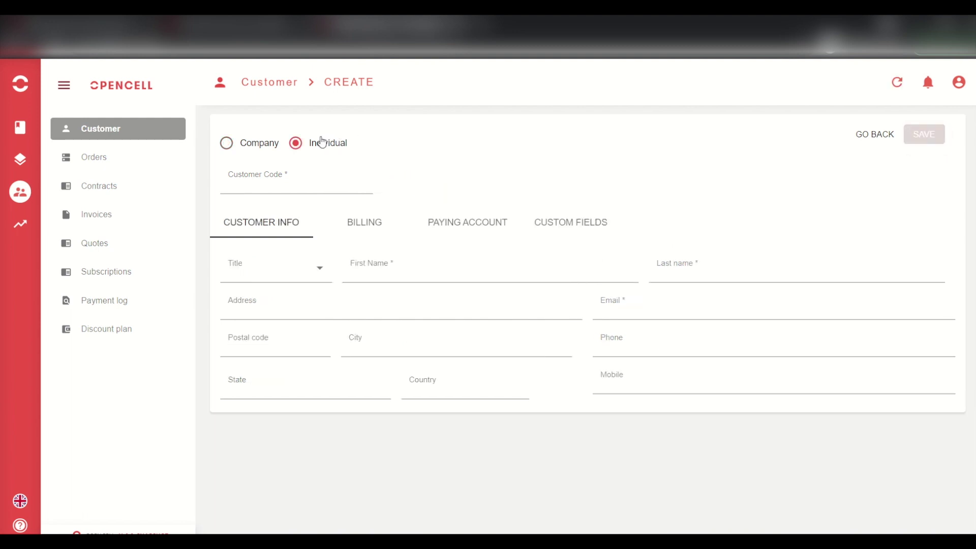
left_click(259, 145)
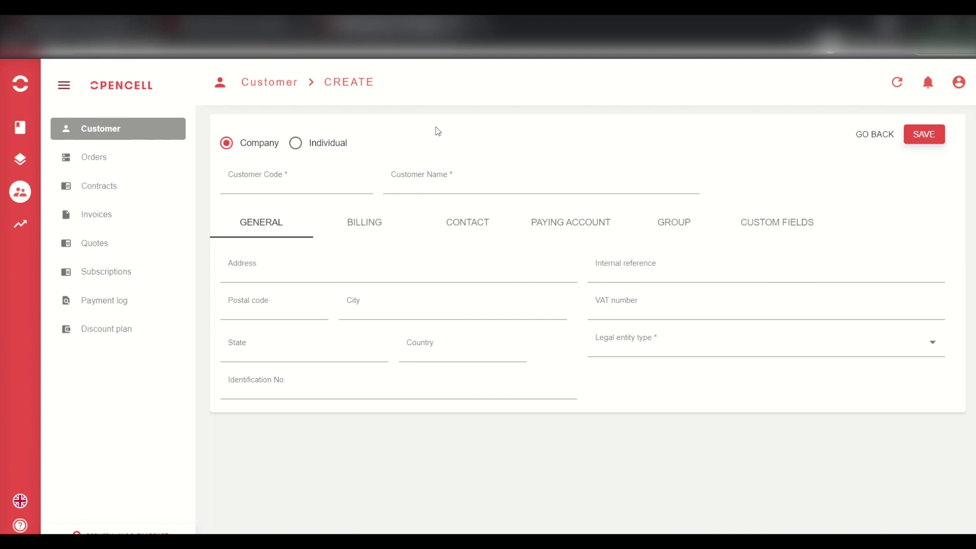
left_click(312, 181)
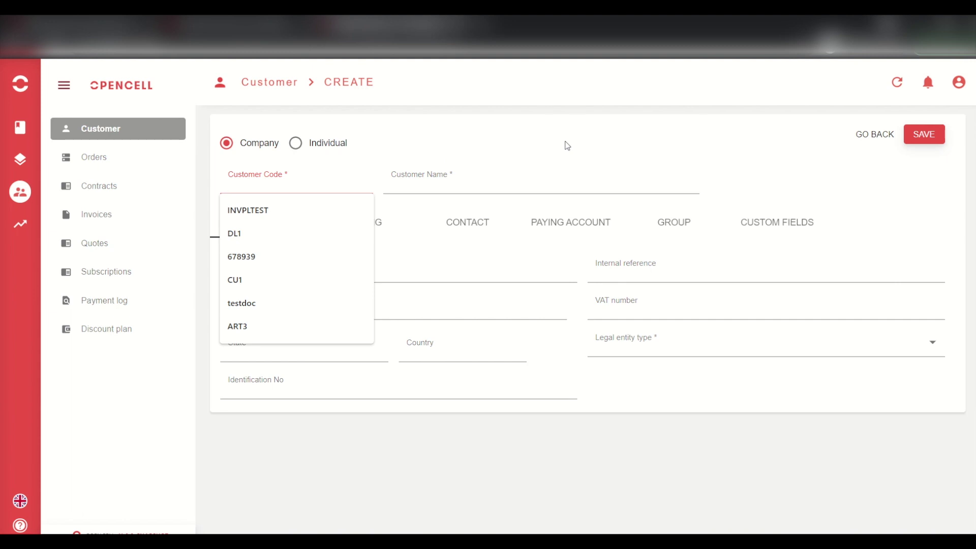
- Enter customer code CU2 and name Agrolait, and fill the address from a saved entry
type("CU2")
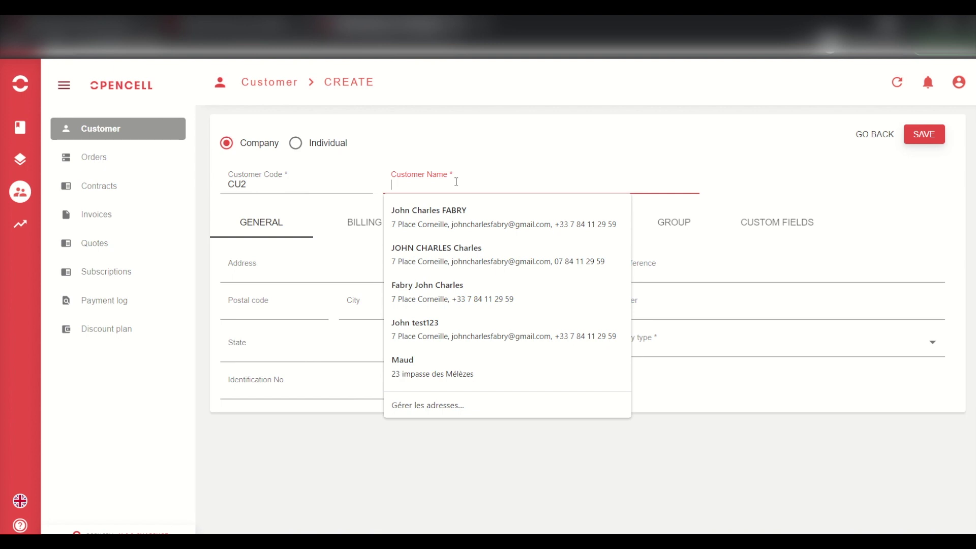
type("Agr")
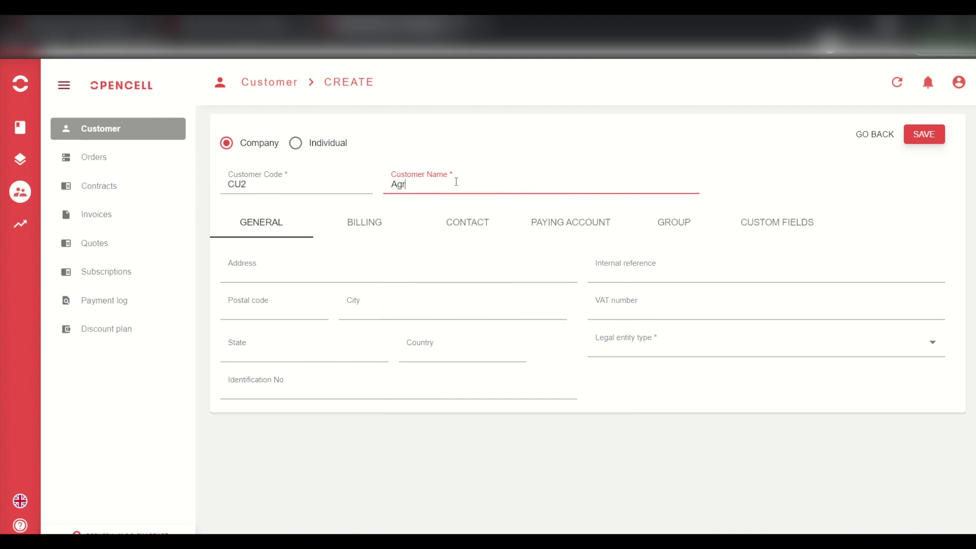
type("olait")
left_click(278, 267)
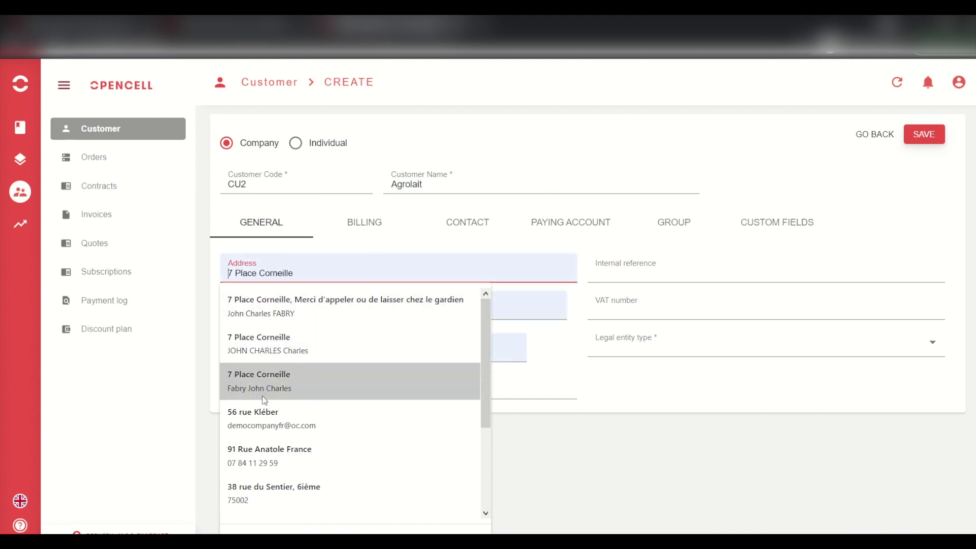
left_click(275, 391)
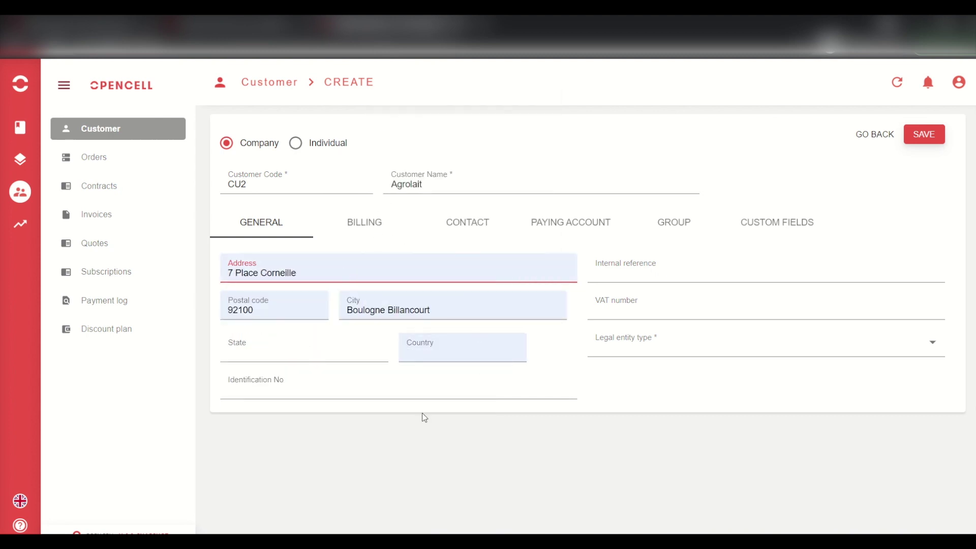
left_click(400, 432)
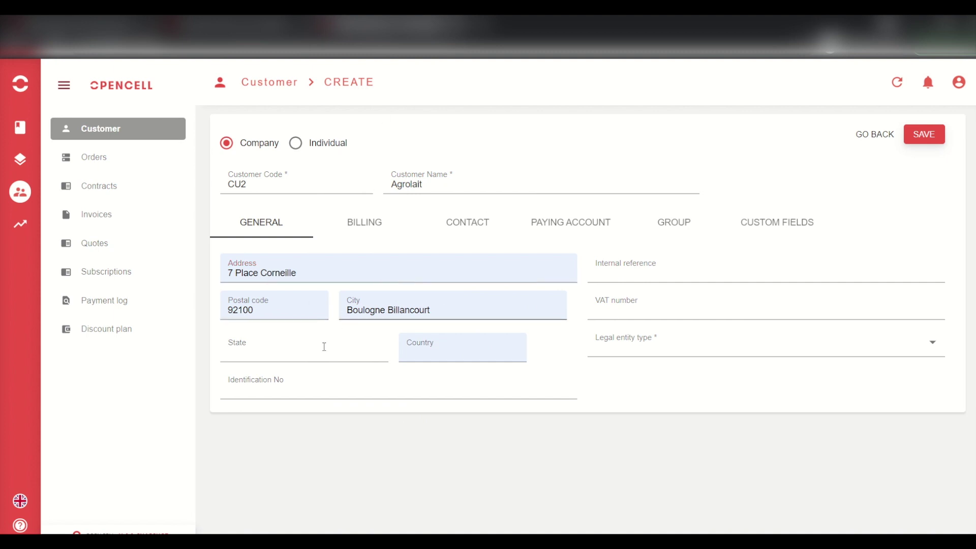
- Set the country to France, leaving the identification number empty
left_click(429, 356)
type("fra")
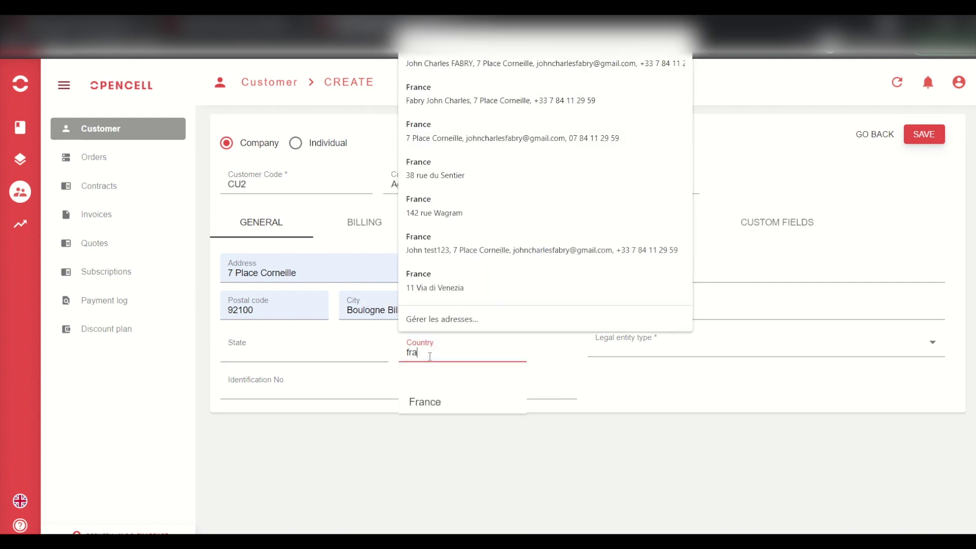
left_click(427, 403)
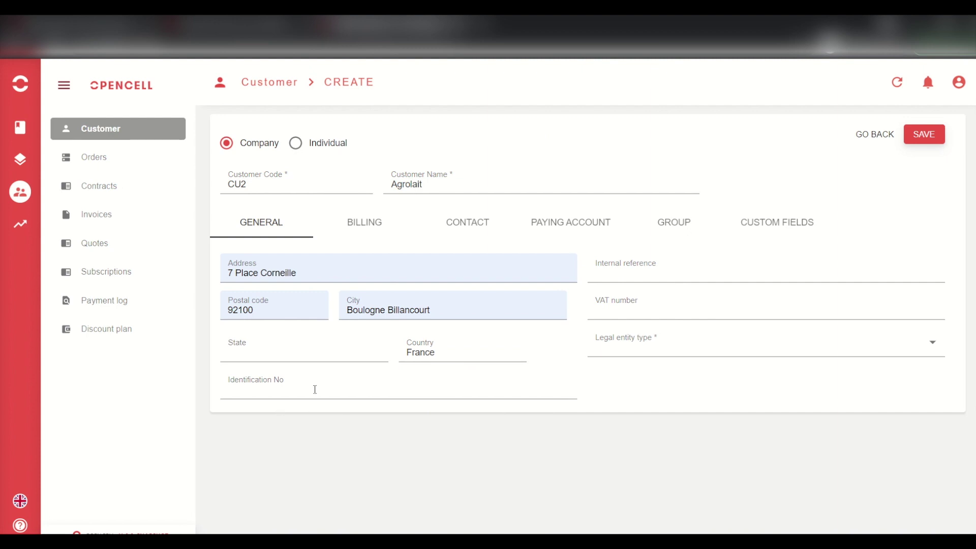
left_click(330, 387)
left_click(398, 452)
left_click(689, 258)
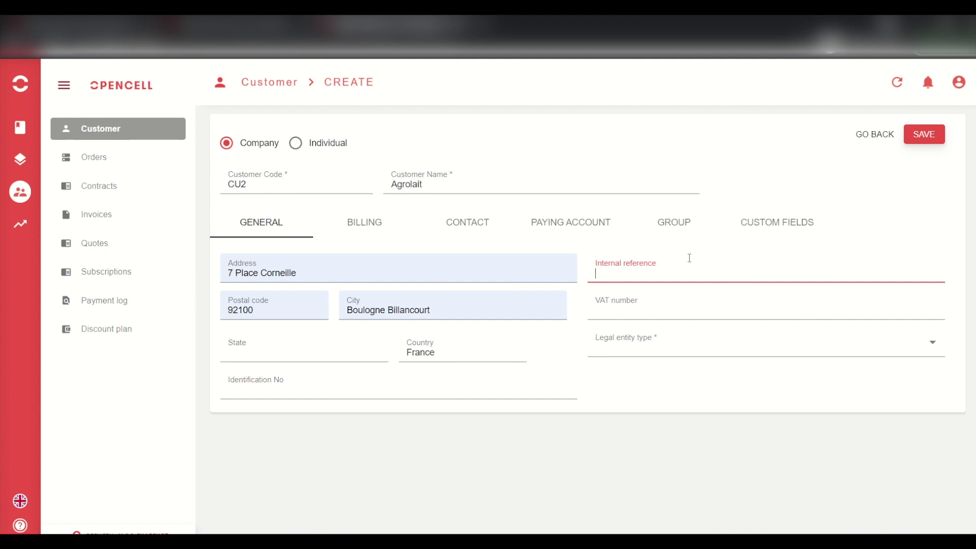
- Fill the VAT number from a previous entry, changing its IT prefix to FR
left_click(644, 294)
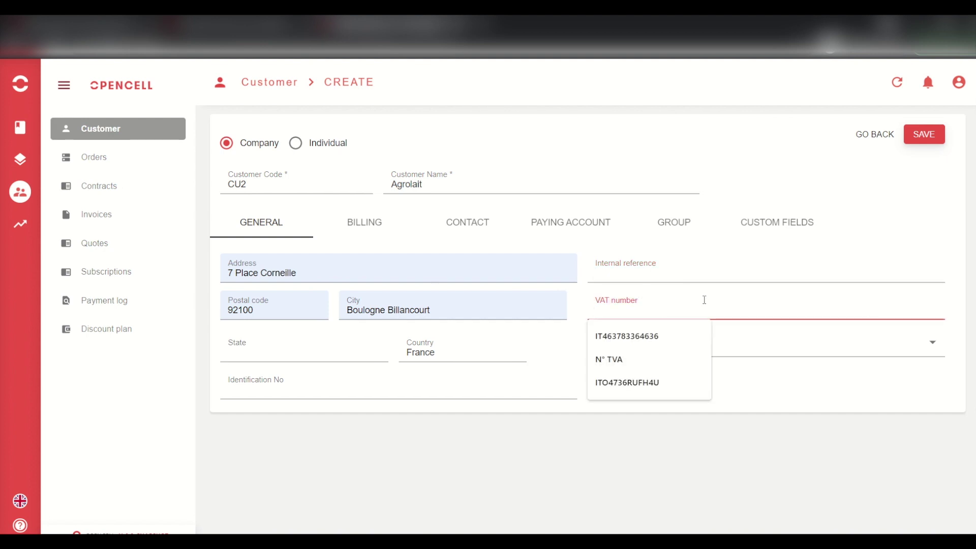
left_click(648, 336)
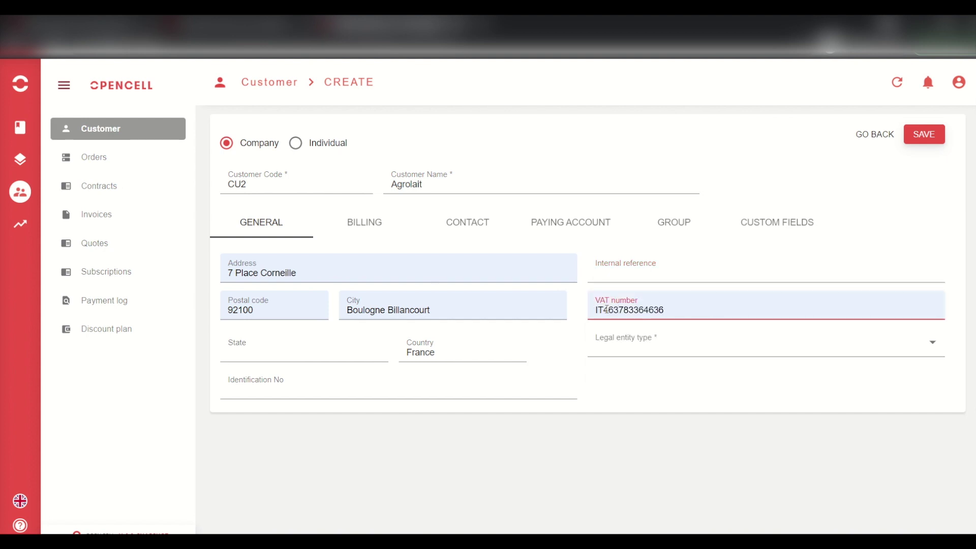
left_click(606, 309)
key("BackSpace")
key("BackSpace")
type("FR")
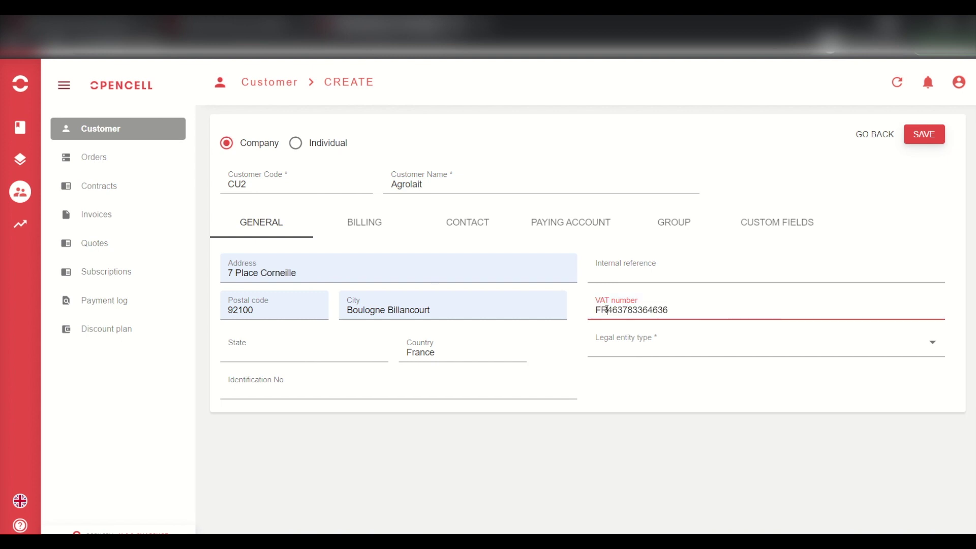
- Choose SA - SA as the legal entity type and bring up the Billing section
left_click(642, 352)
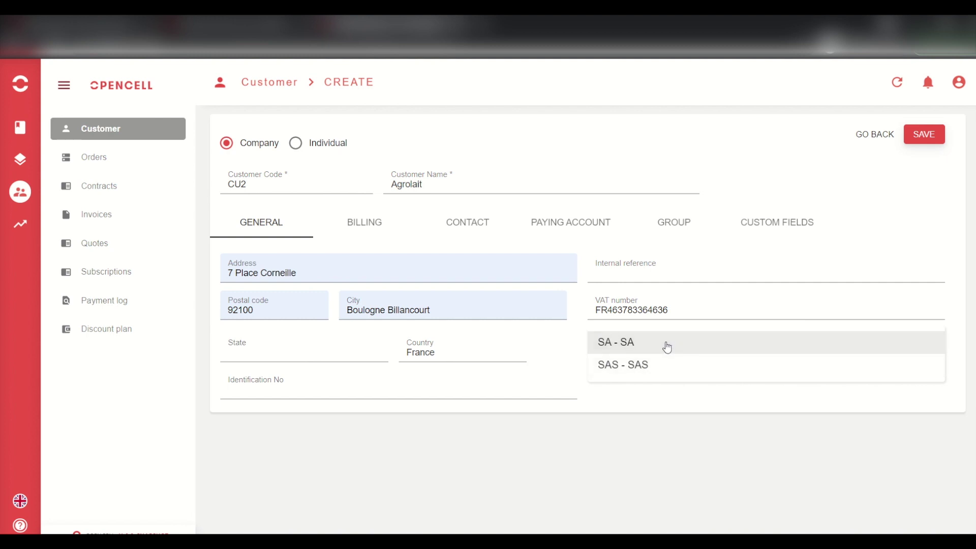
left_click(645, 346)
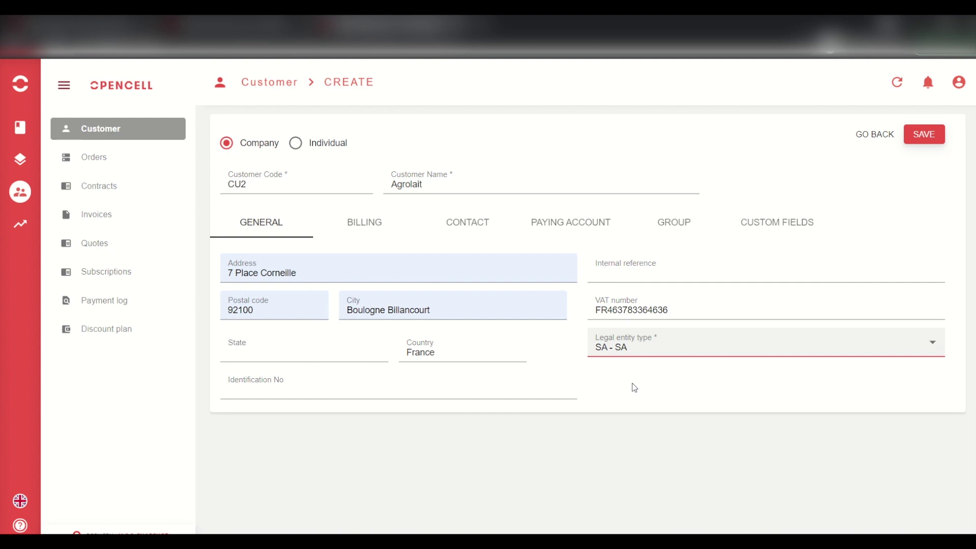
left_click(693, 344)
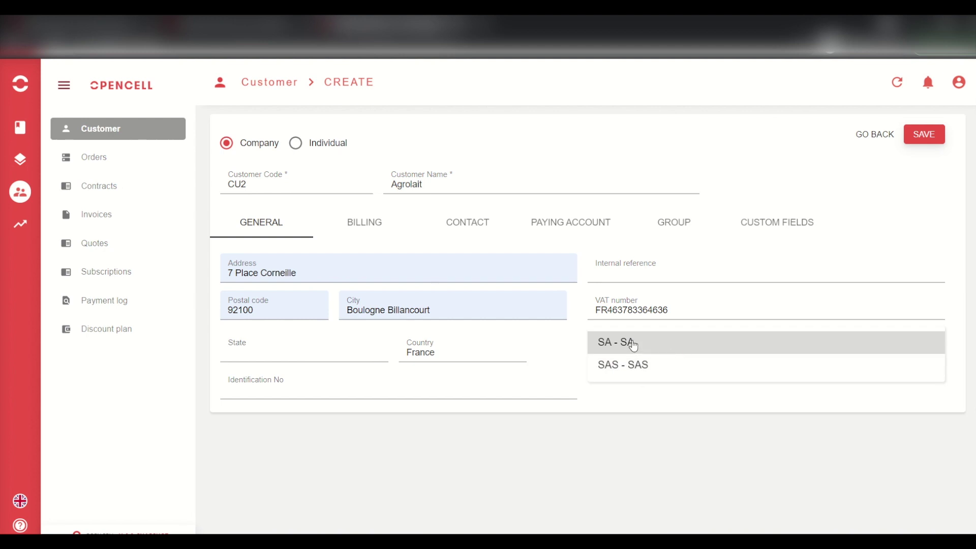
left_click(656, 344)
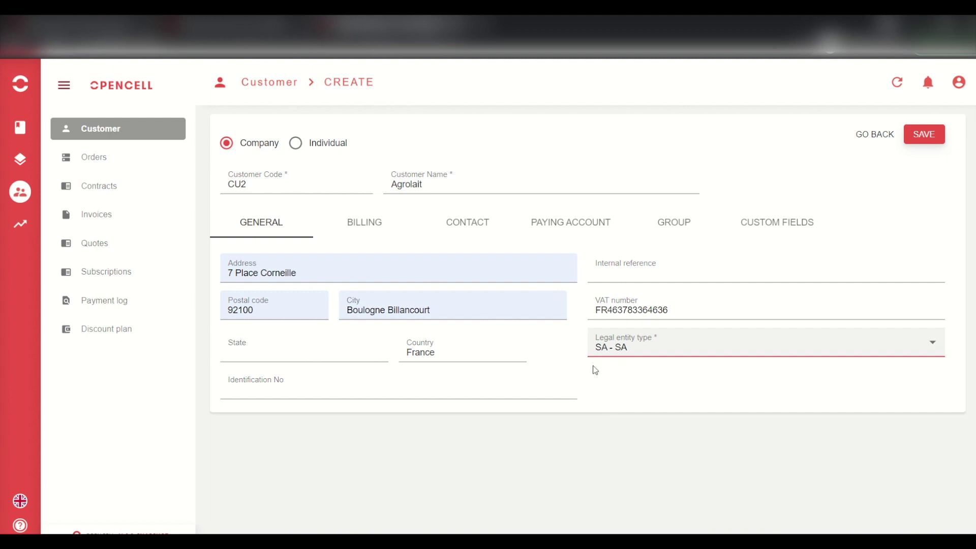
left_click(358, 230)
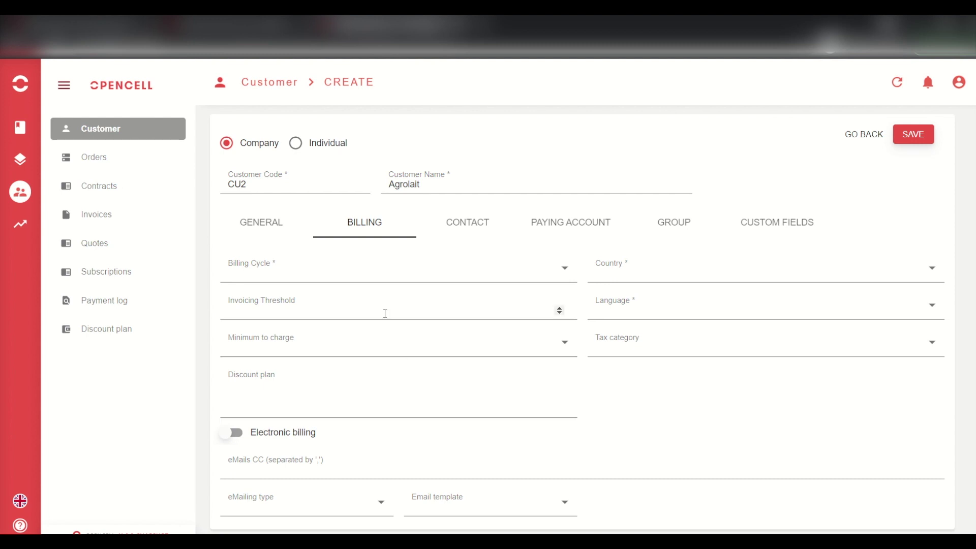
- Choose Monthly Invoice Cycle, billing country France, language FRA and tax category French VAT
left_click(468, 273)
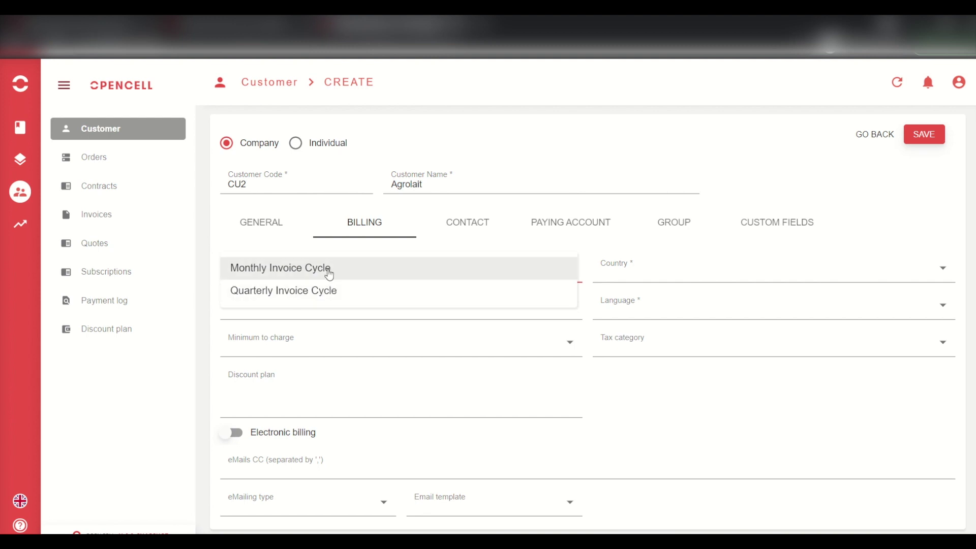
left_click(307, 272)
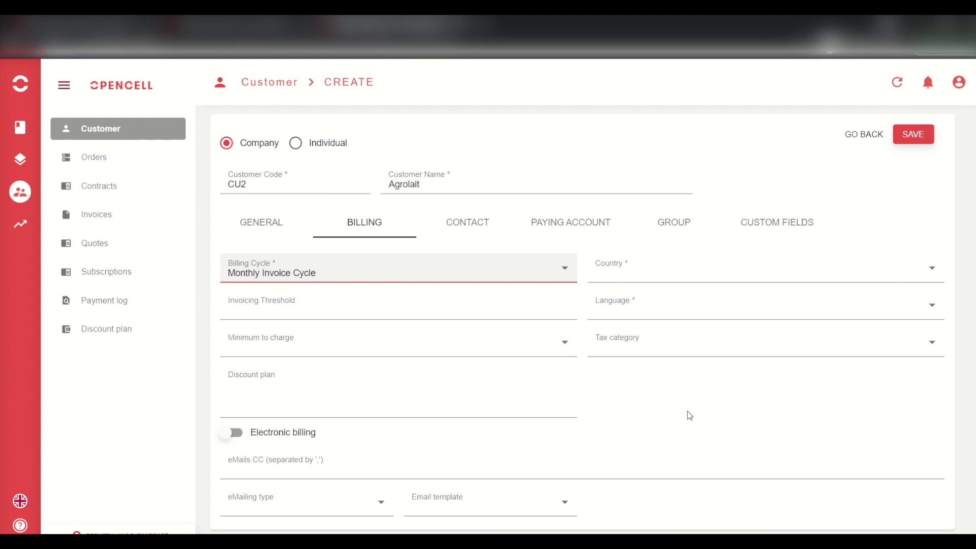
left_click(716, 280)
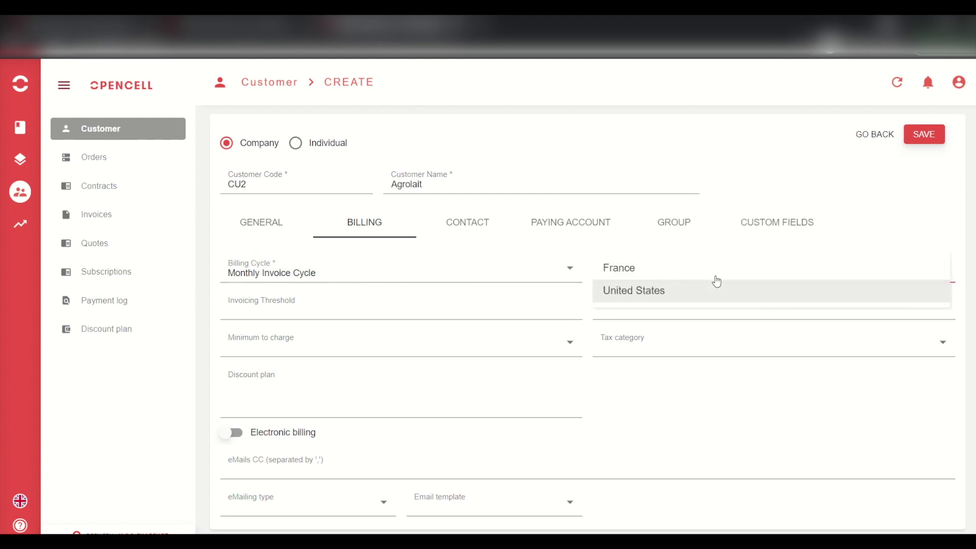
left_click(618, 270)
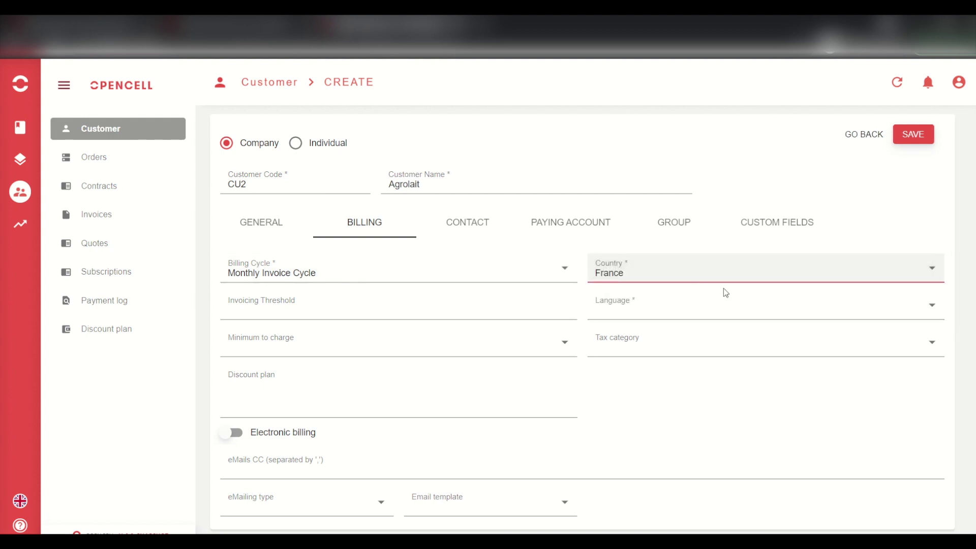
left_click(665, 307)
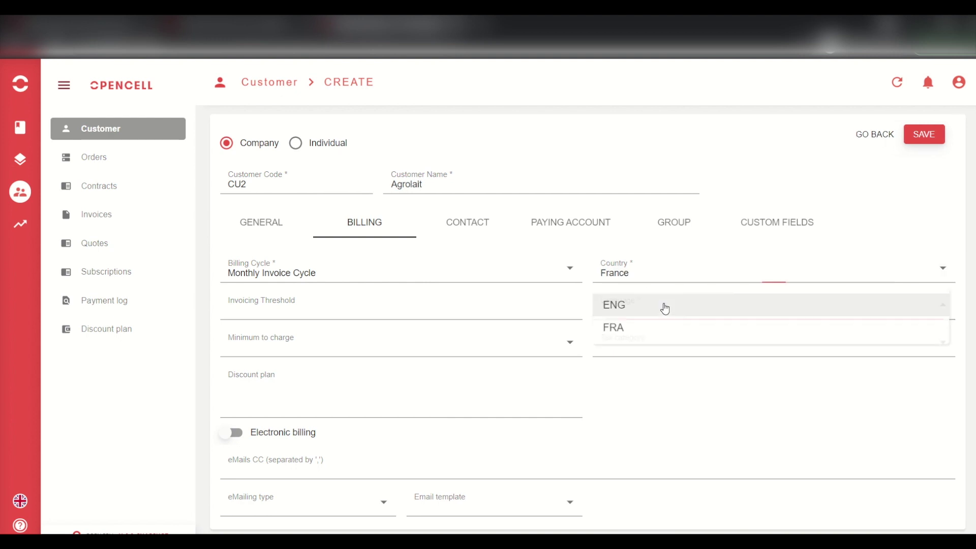
left_click(629, 329)
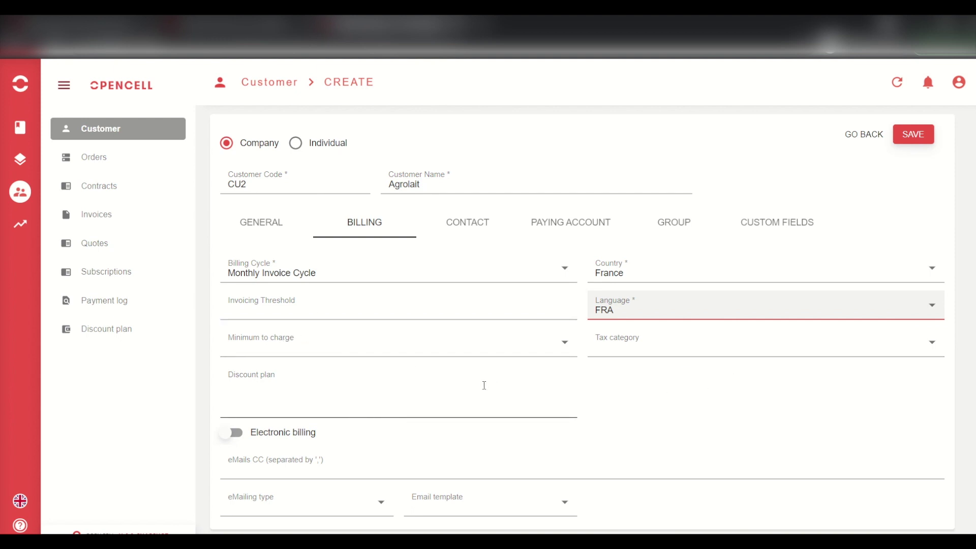
left_click(695, 342)
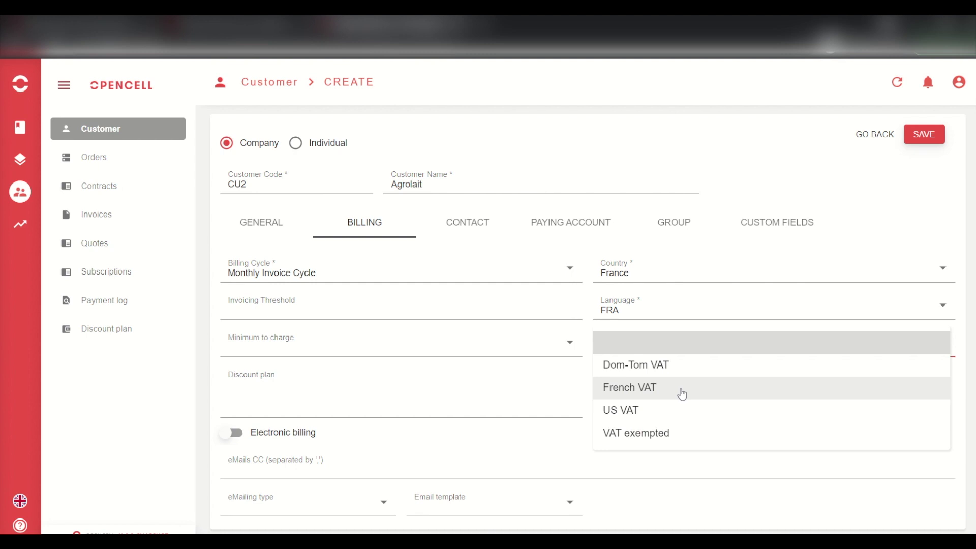
left_click(682, 395)
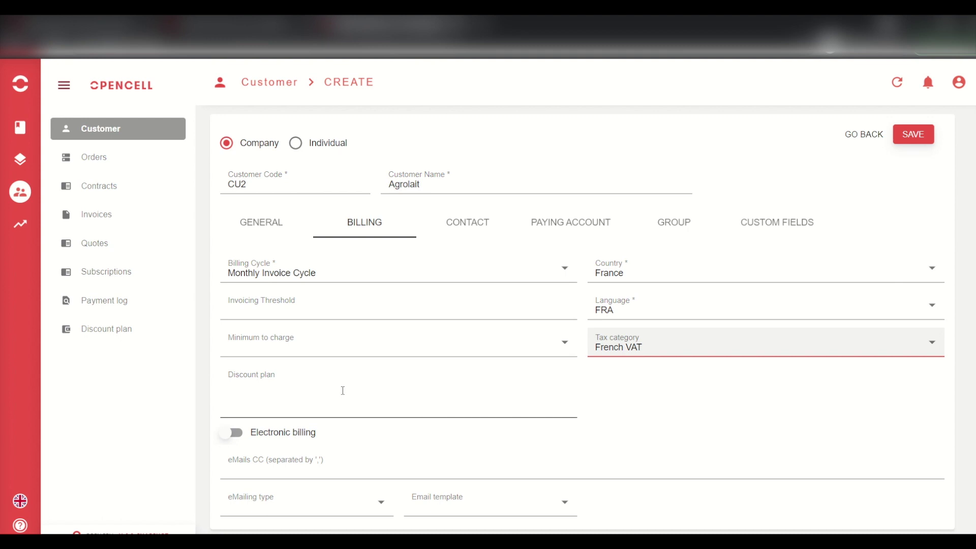
left_click(325, 395)
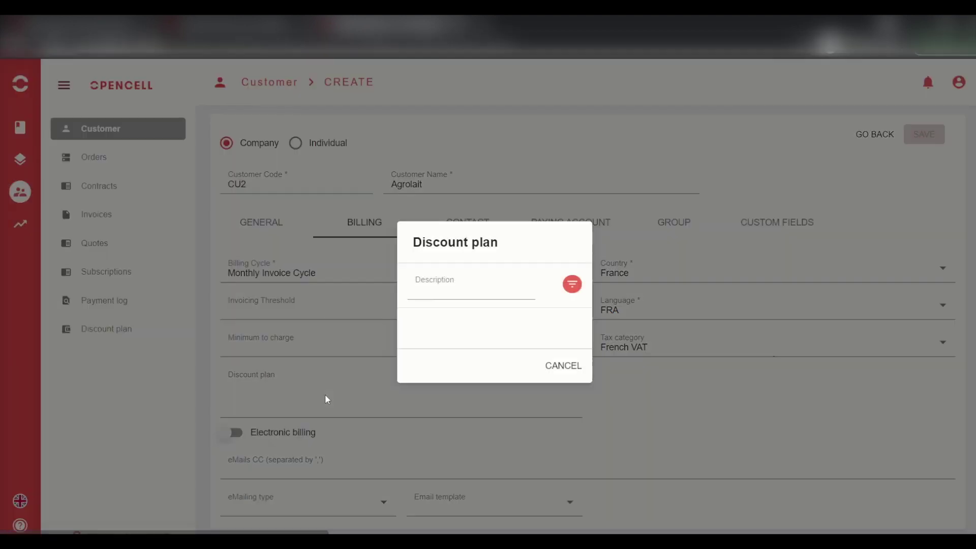
left_click(494, 289)
left_click(549, 307)
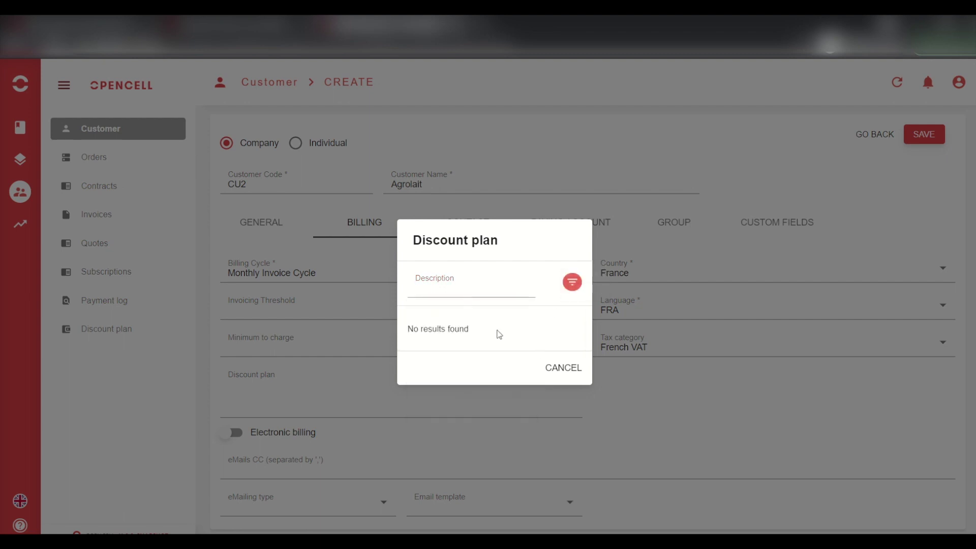
left_click(560, 378)
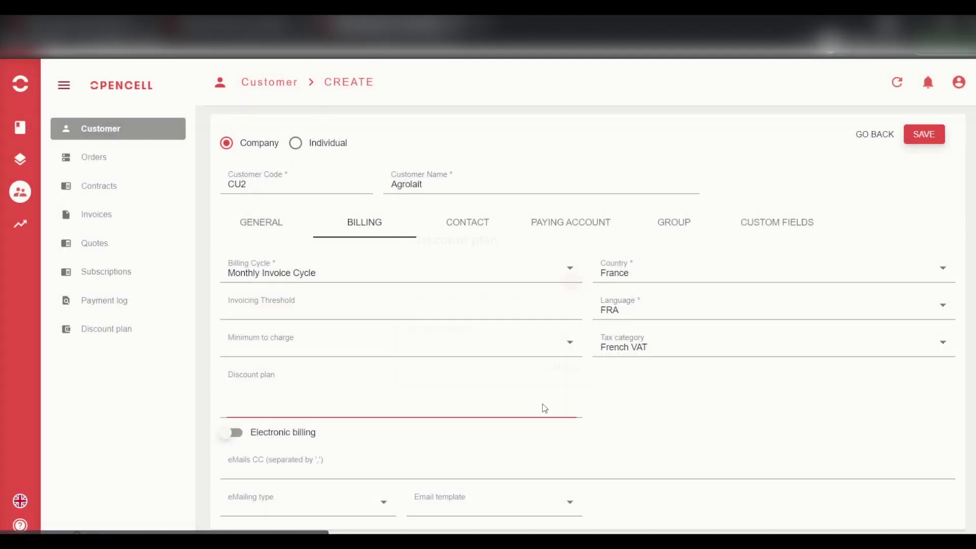
key("Tab")
key("space")
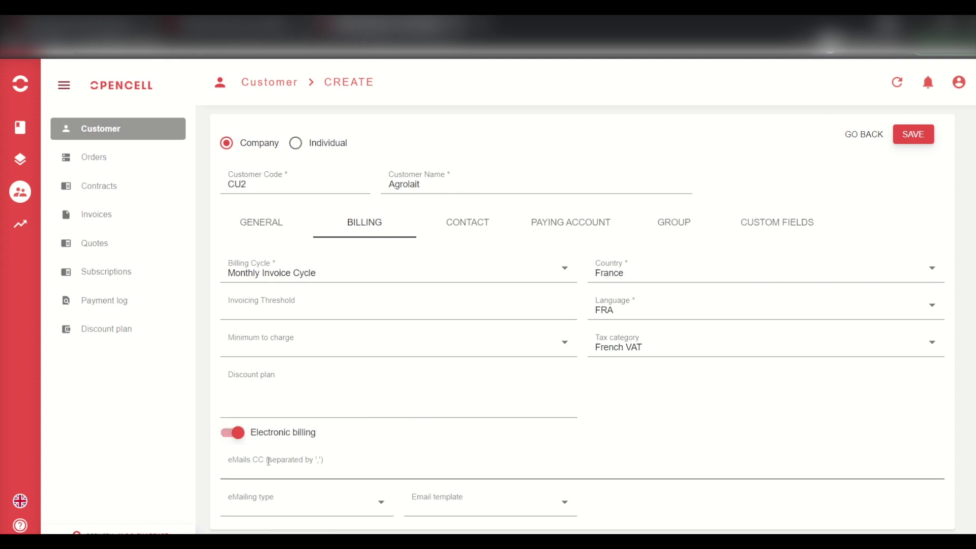
key("space")
scroll(656, 416, "down", 1)
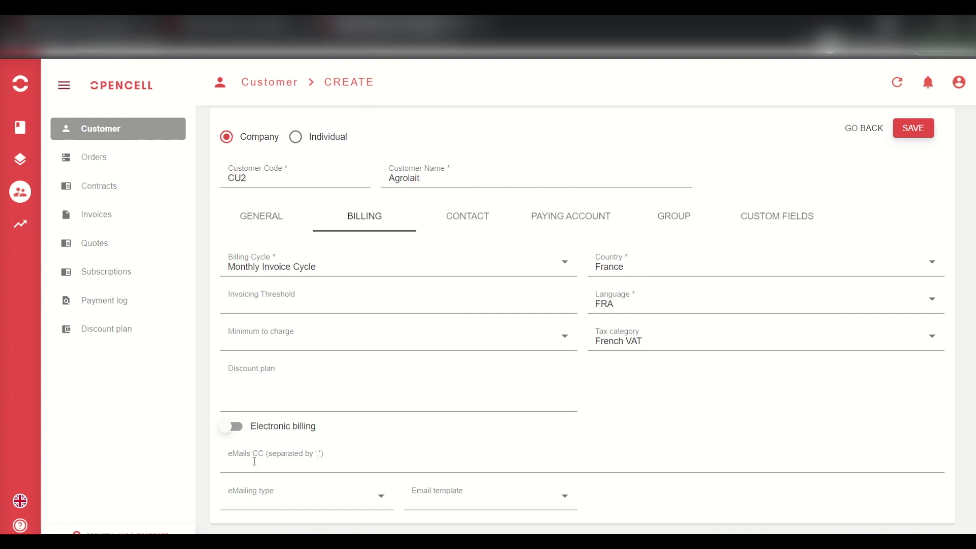
- Leave electronic billing off with no emailing type, then bring up the Contact section
left_click(234, 426)
left_click(303, 505)
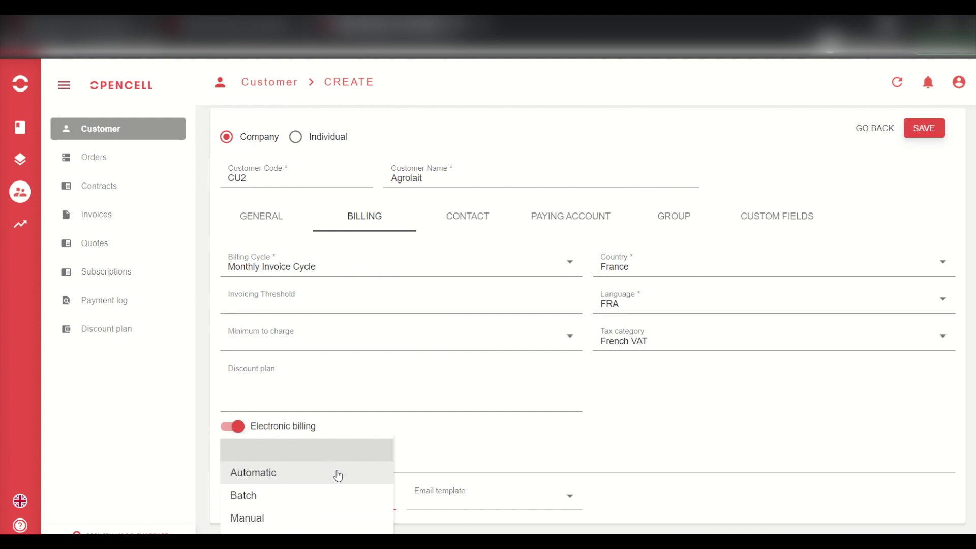
left_click(671, 505)
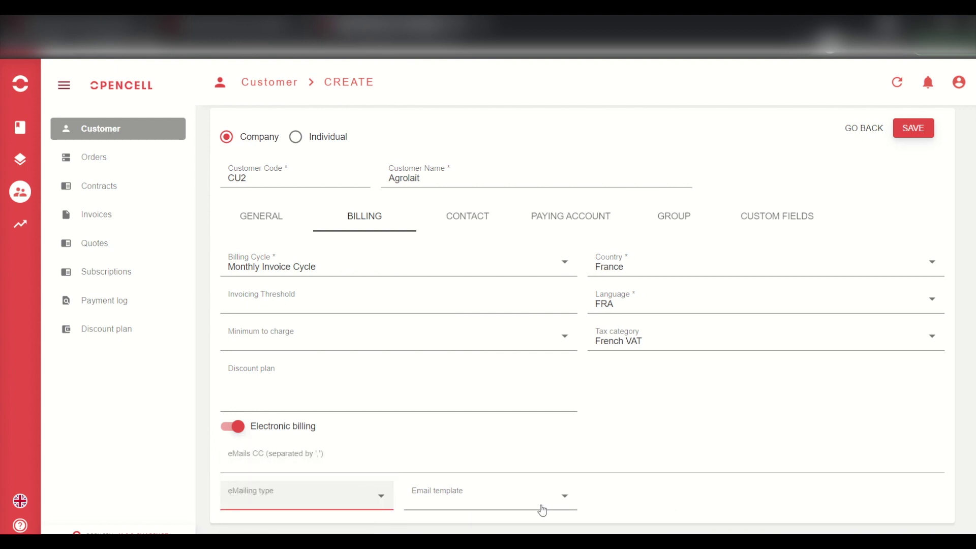
left_click(633, 503)
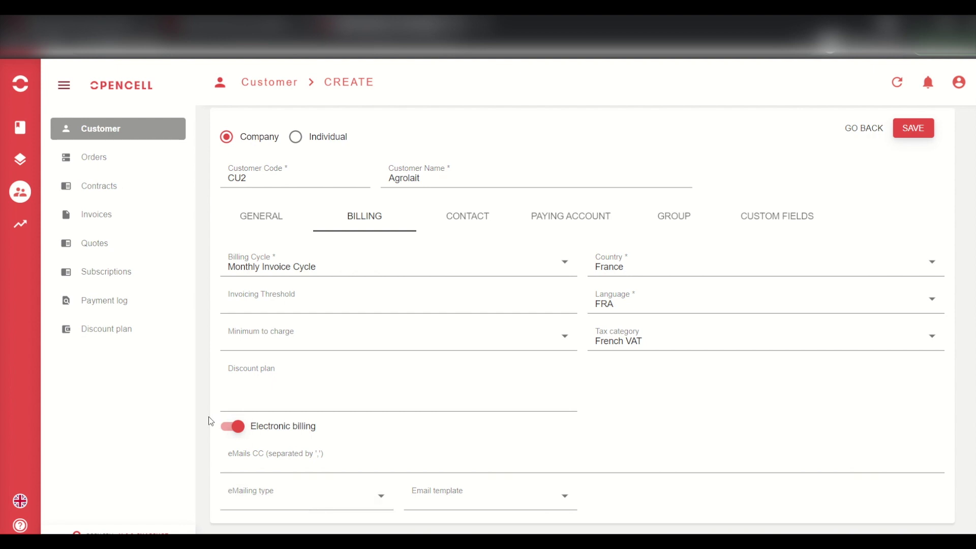
left_click(230, 428)
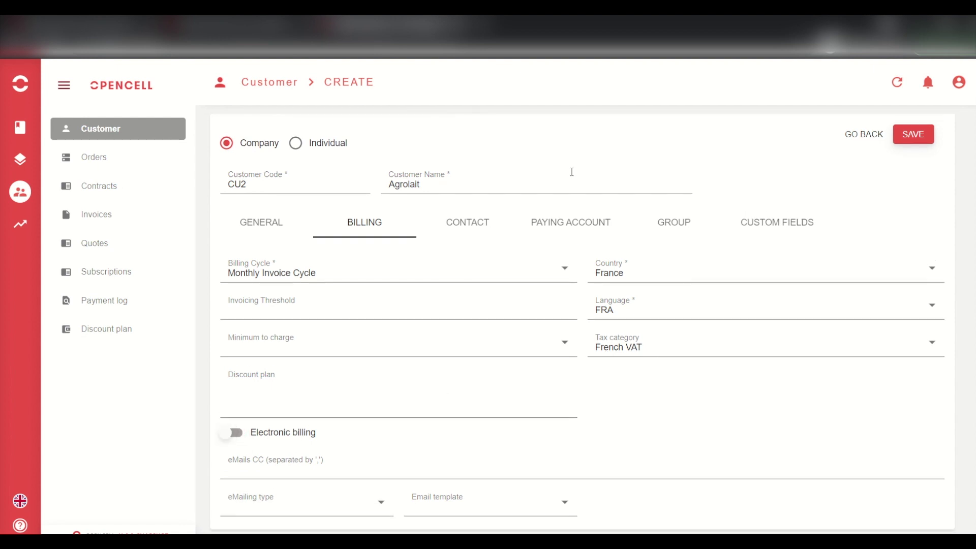
left_click(472, 220)
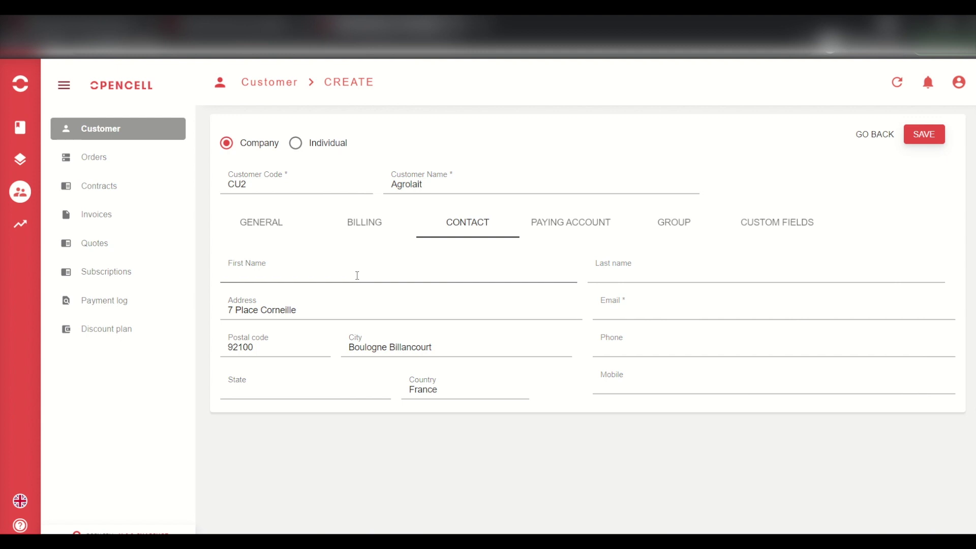
- Enter the contact's first name, last name and e-mail address, then show the Paying Account section
left_click(324, 273)
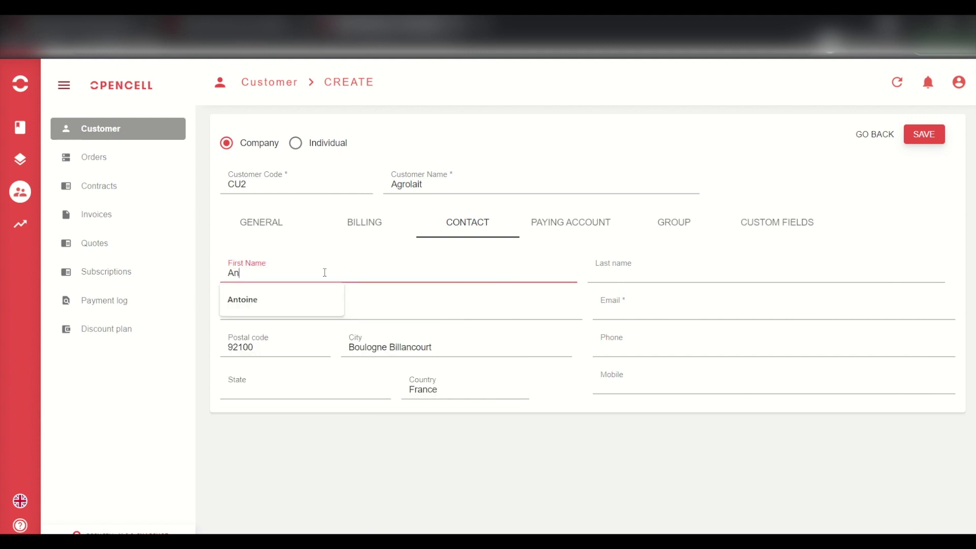
key("Tab")
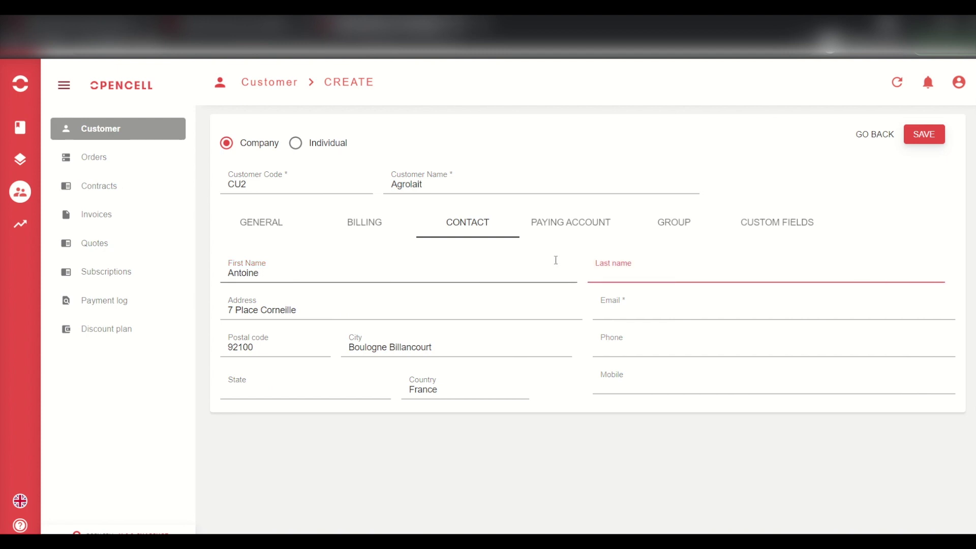
left_click(677, 305)
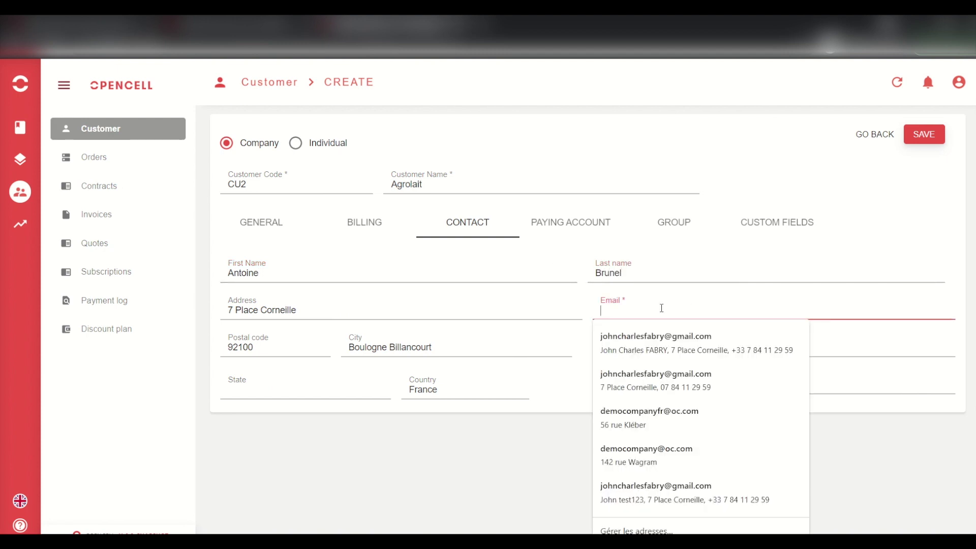
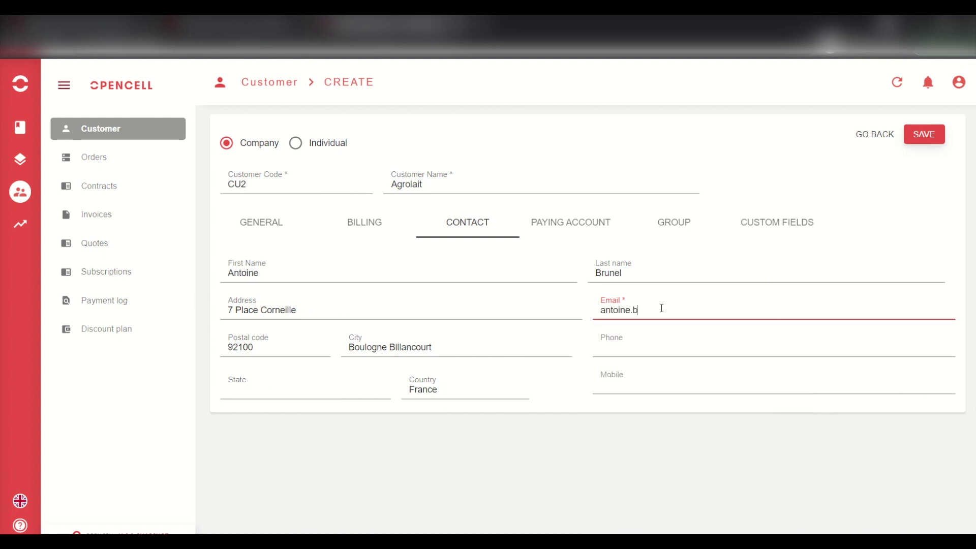
left_click(563, 468)
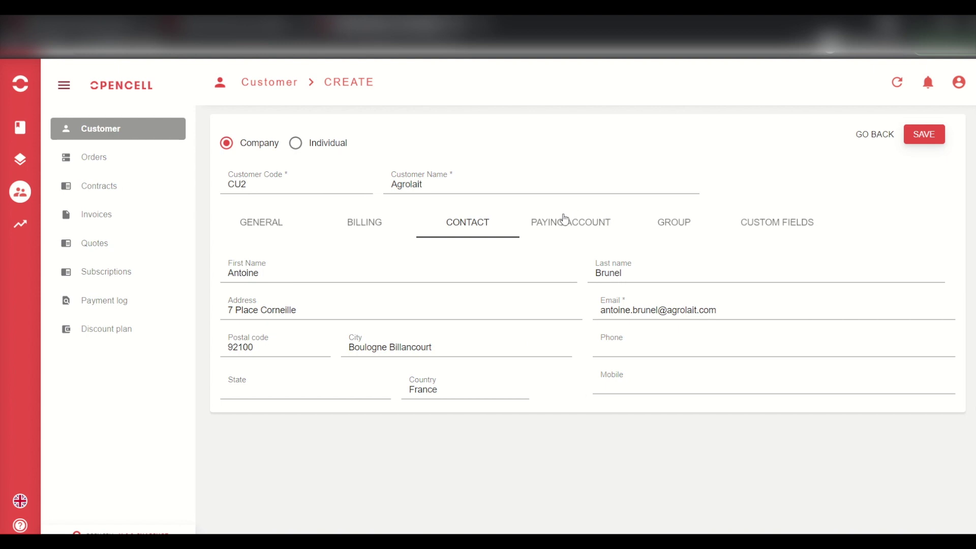
left_click(564, 218)
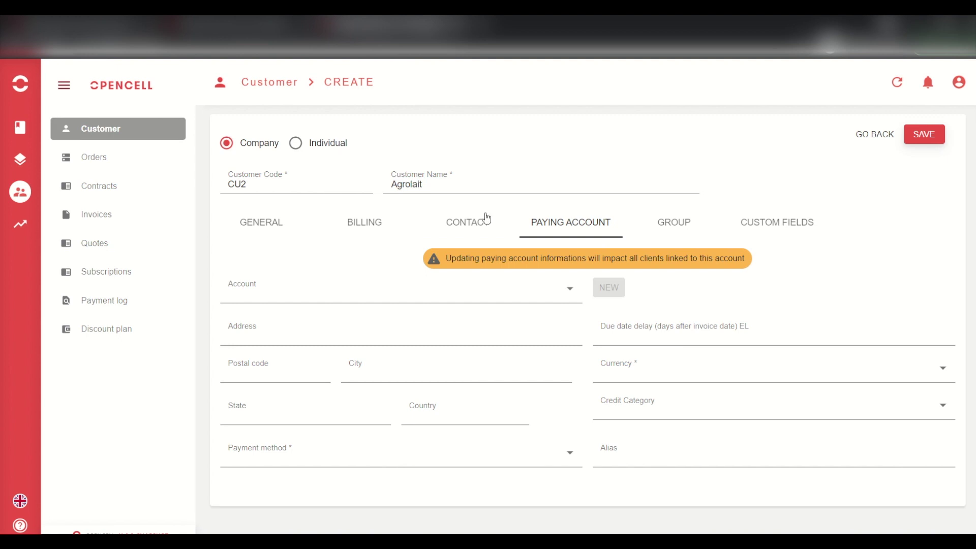
- Give the paying account currency EUR and payment method Wire transfer, leaving the alias empty
right_click(584, 340)
left_click(806, 367)
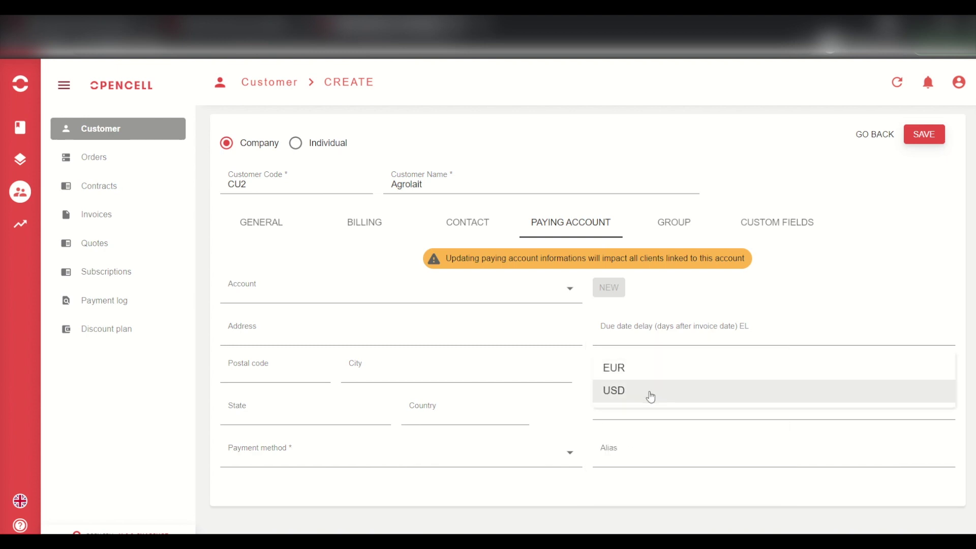
left_click(628, 374)
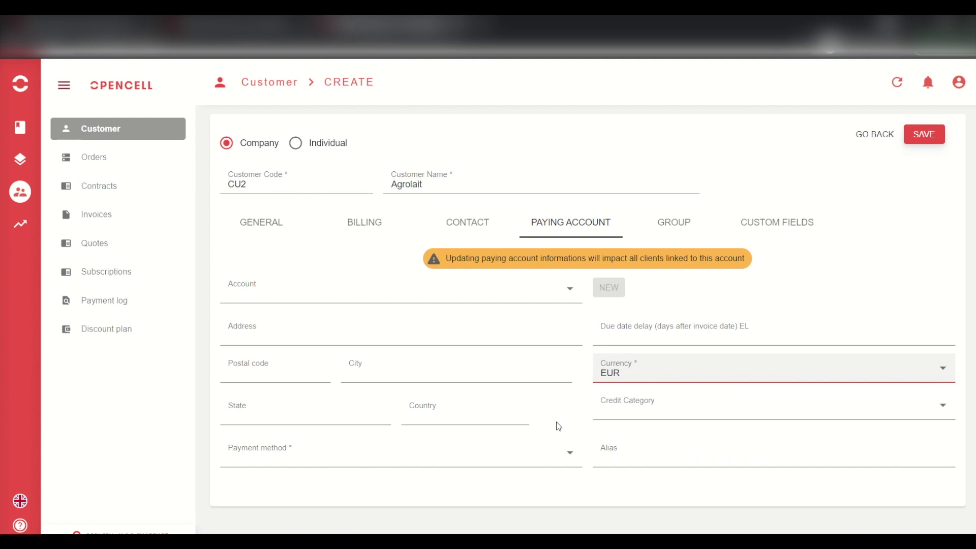
left_click(325, 464)
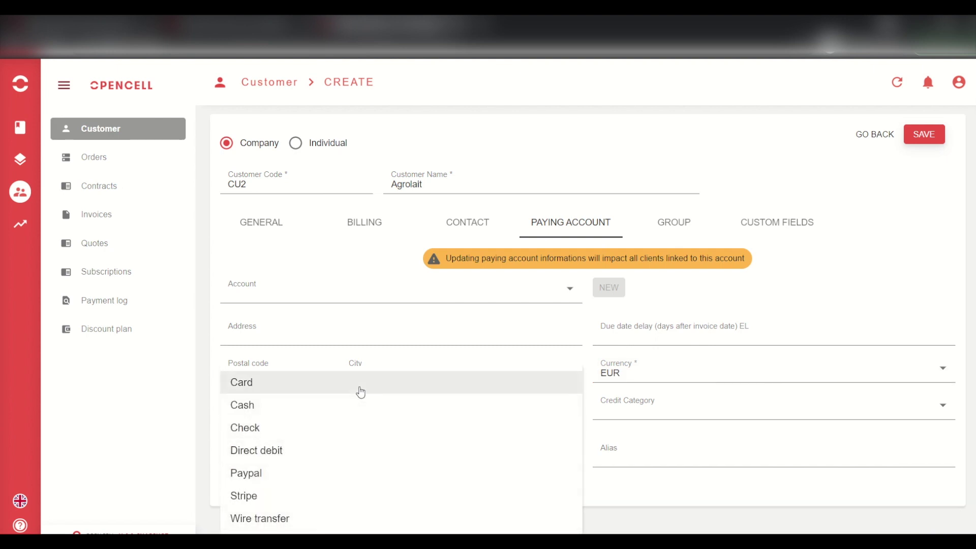
left_click(273, 516)
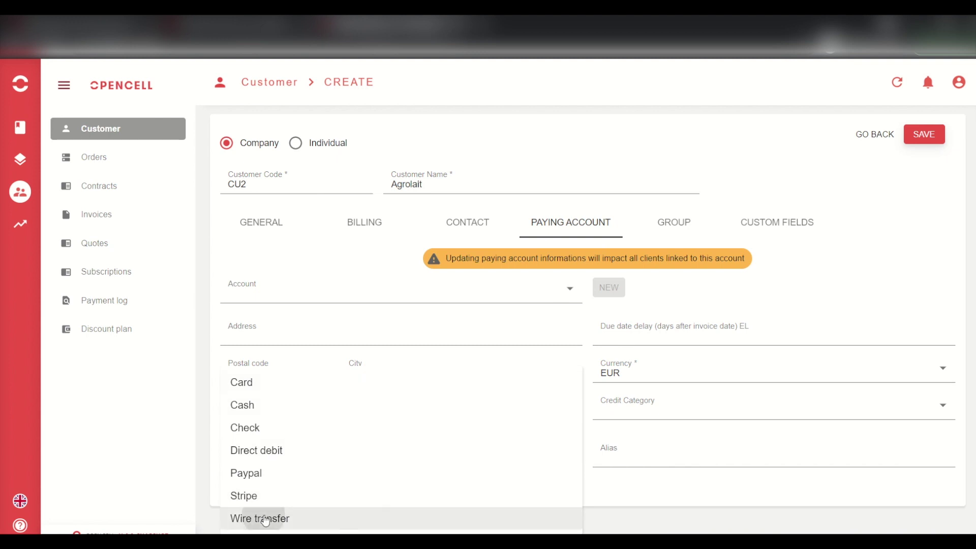
left_click(612, 452)
left_click(533, 495)
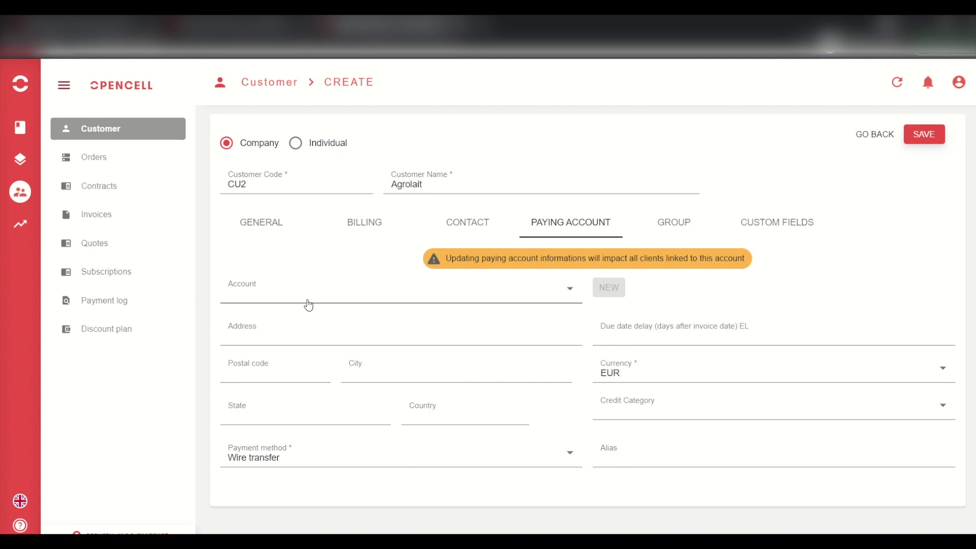
- Leave the paying account's account, address and alias empty, and switch to the Group section
left_click(385, 294)
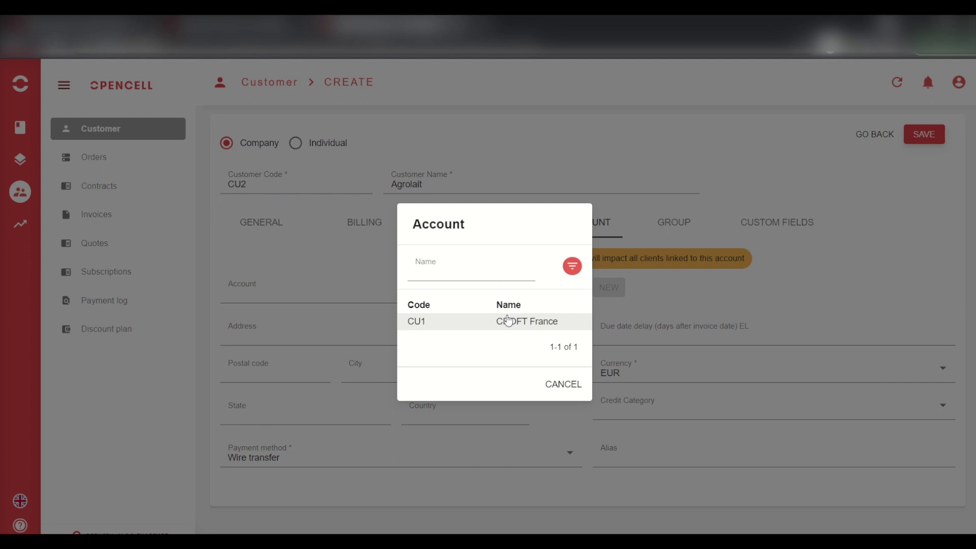
left_click(559, 387)
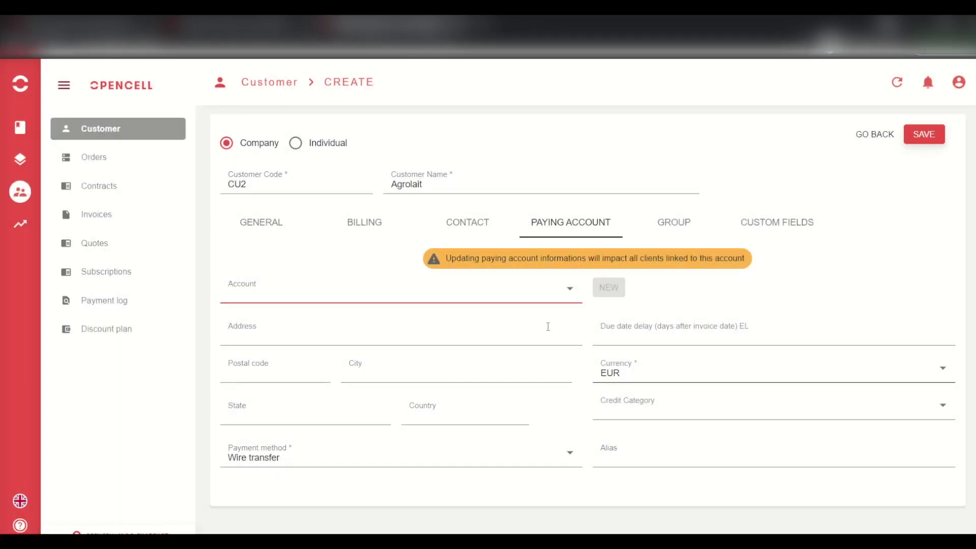
left_click(532, 323)
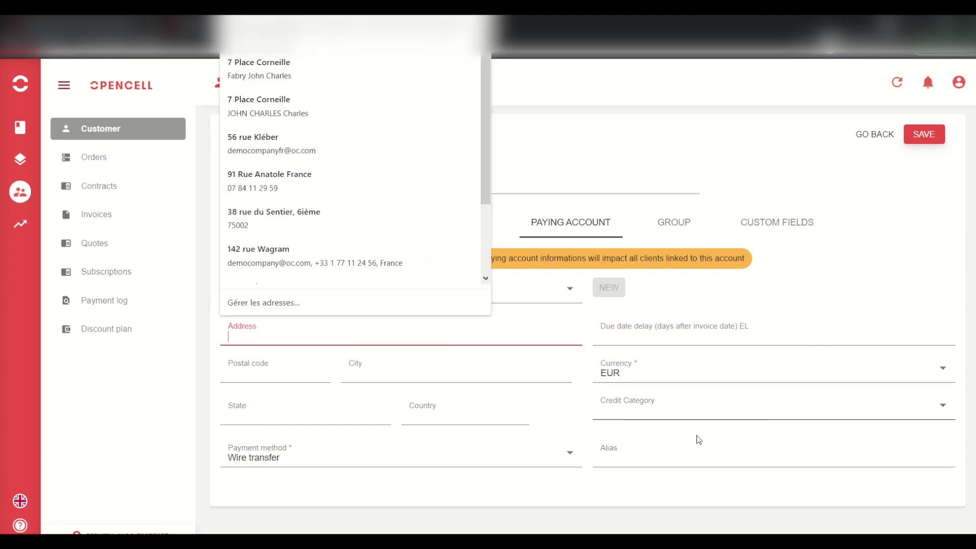
left_click(673, 458)
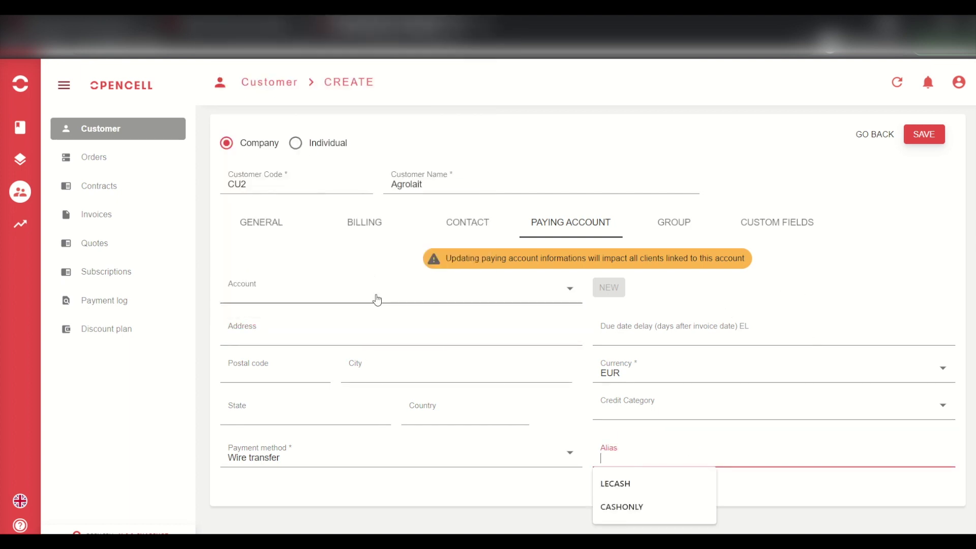
left_click(890, 175)
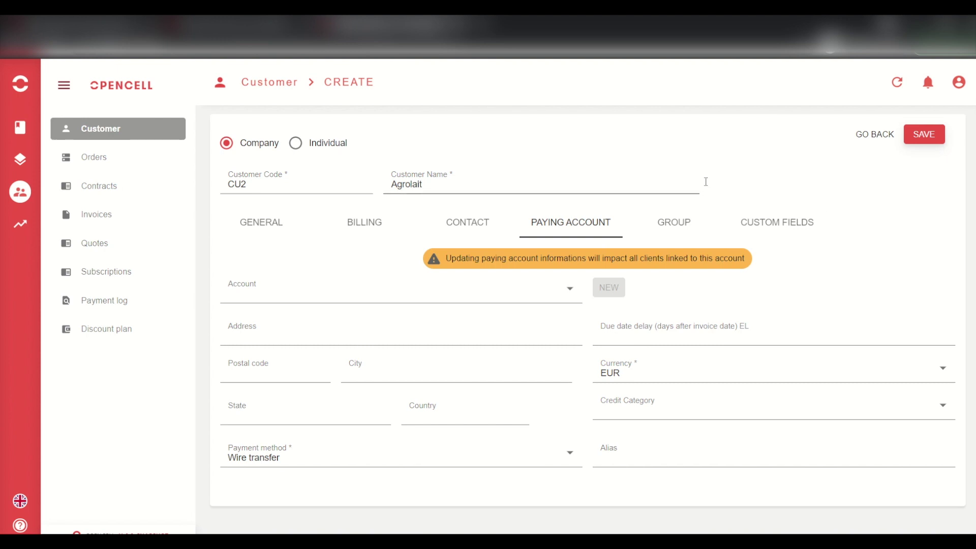
left_click(683, 232)
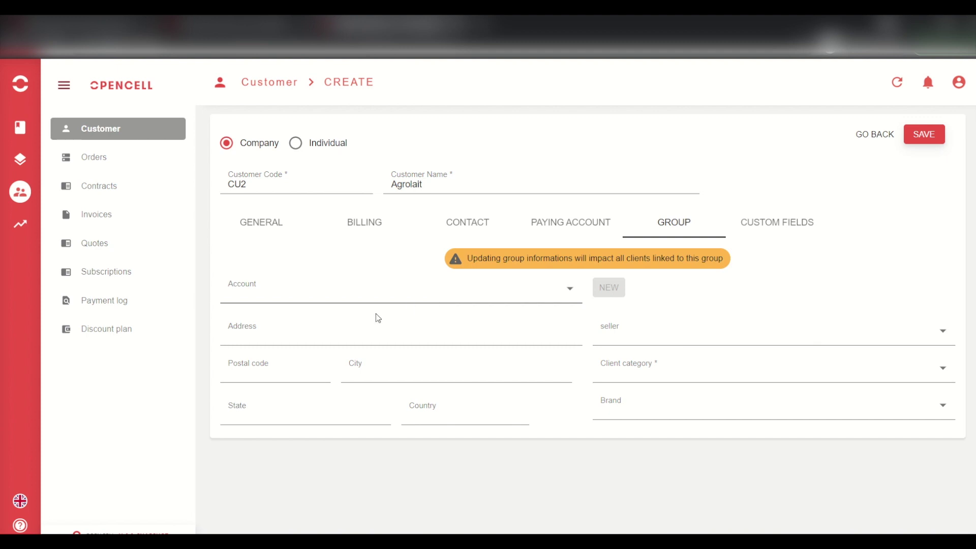
- Pick client category Regular company and seller Demo Company Fr, leave brand empty, then show Custom Fields
left_click(679, 371)
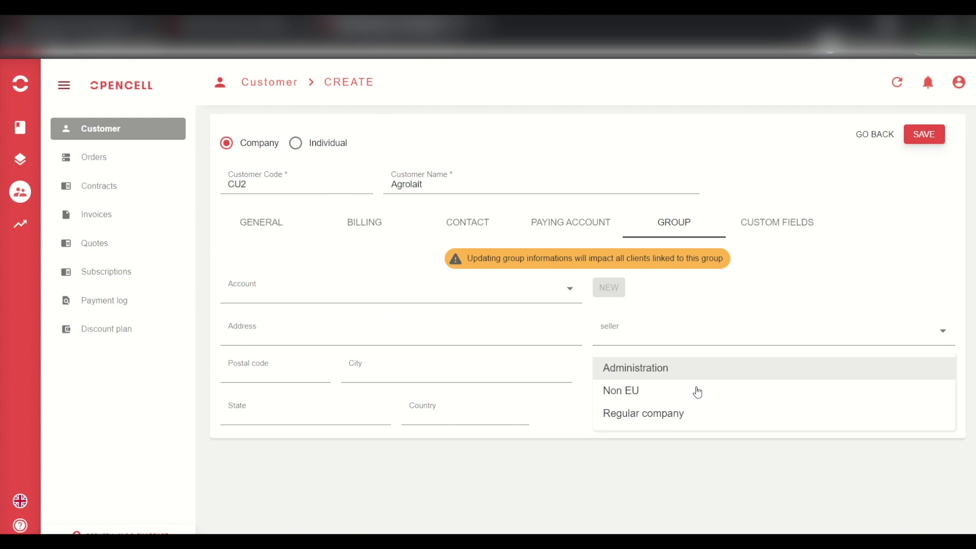
left_click(667, 416)
left_click(611, 471)
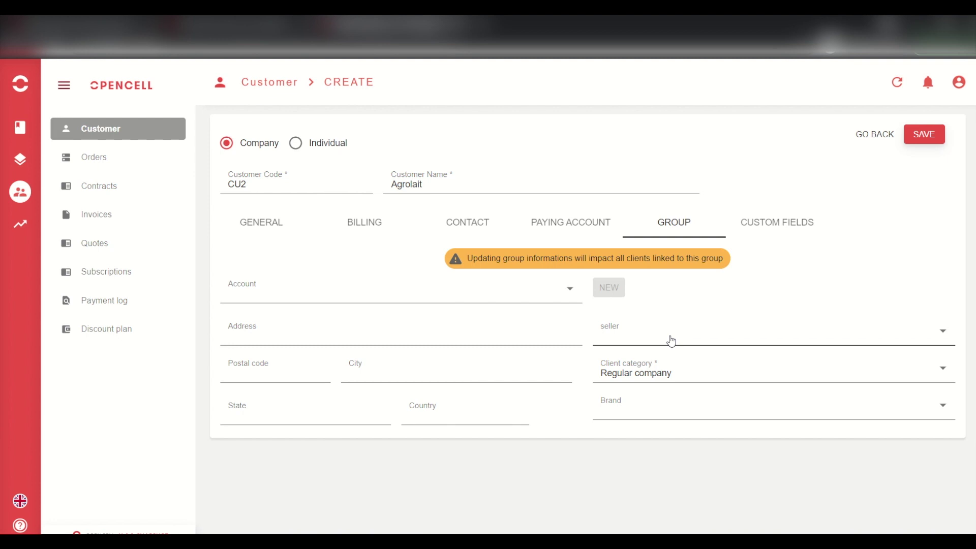
left_click(671, 341)
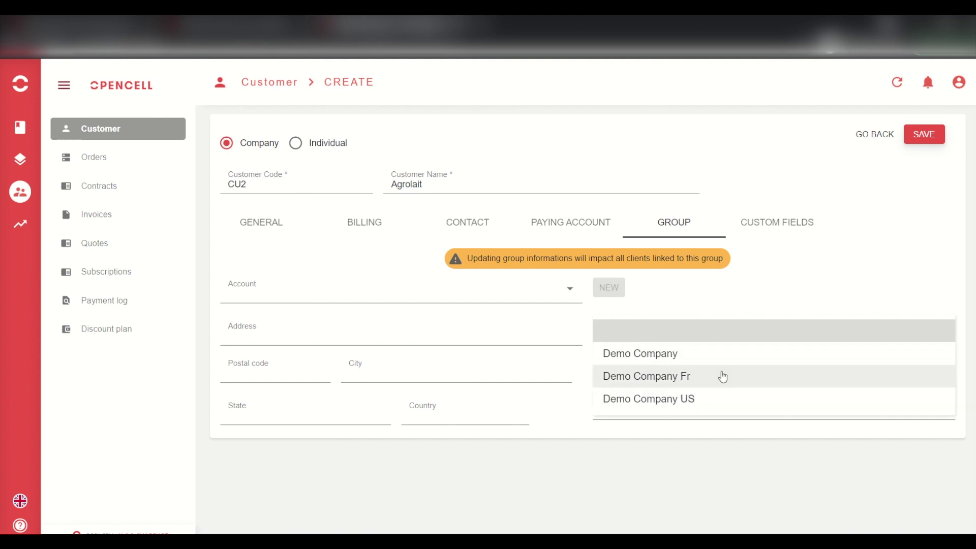
left_click(692, 376)
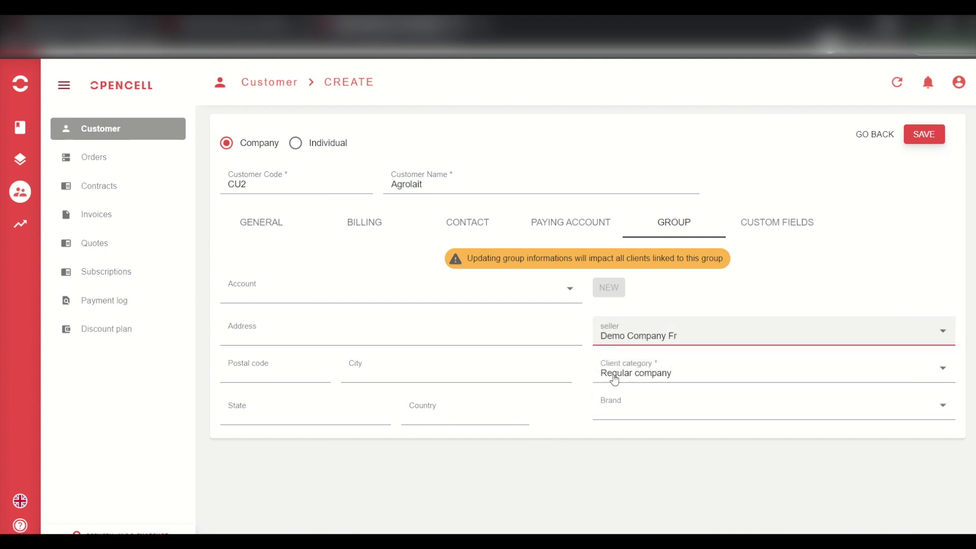
left_click(689, 411)
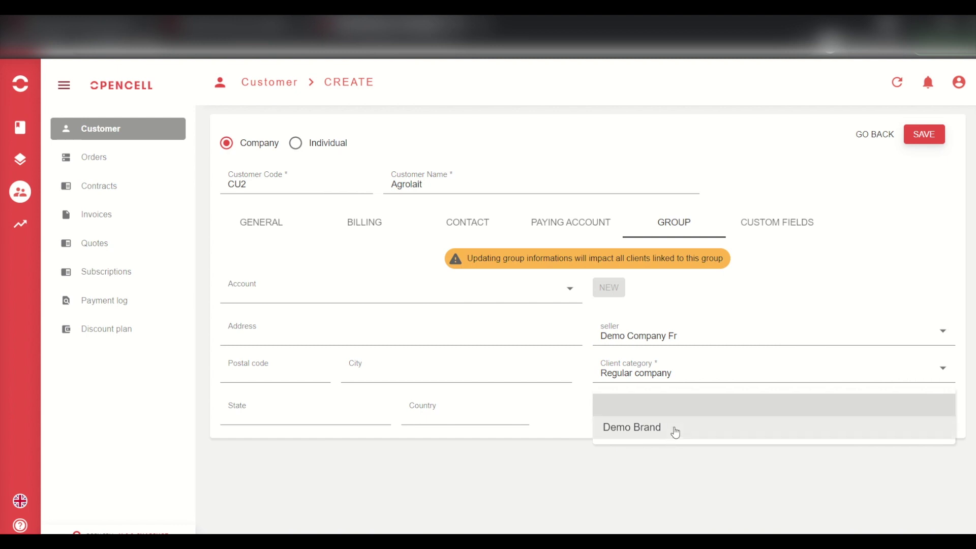
left_click(611, 470)
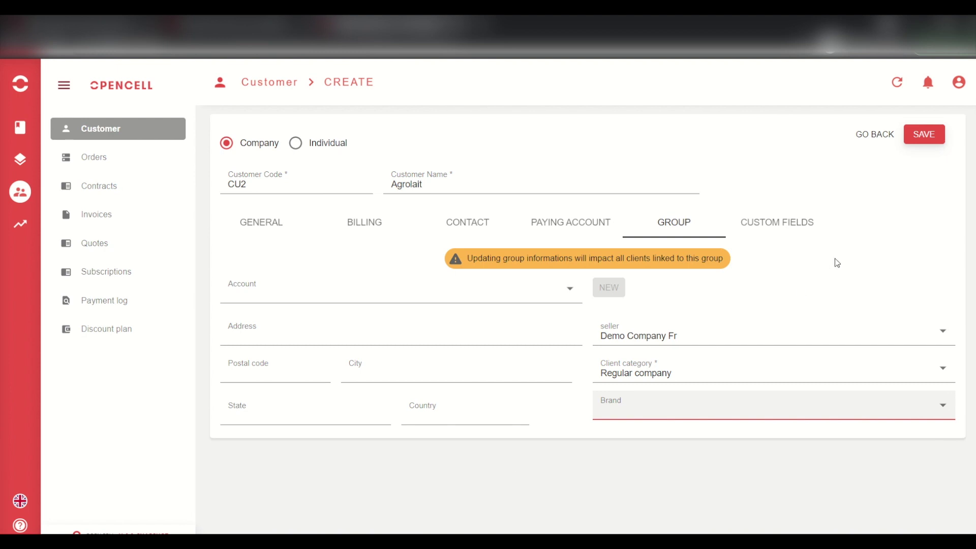
left_click(772, 227)
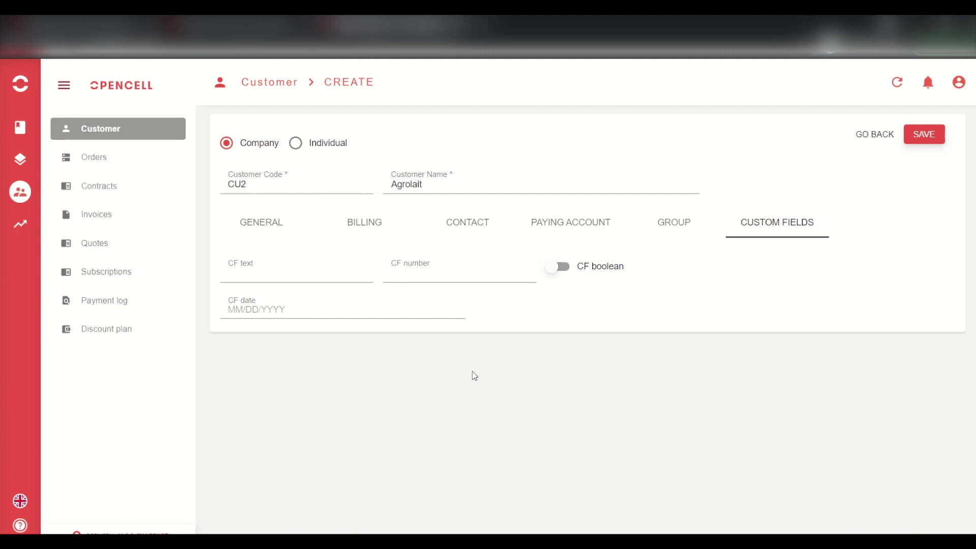
- Save customer CU2 Agrolait and return to the Customer list to confirm it appears
left_click(260, 221)
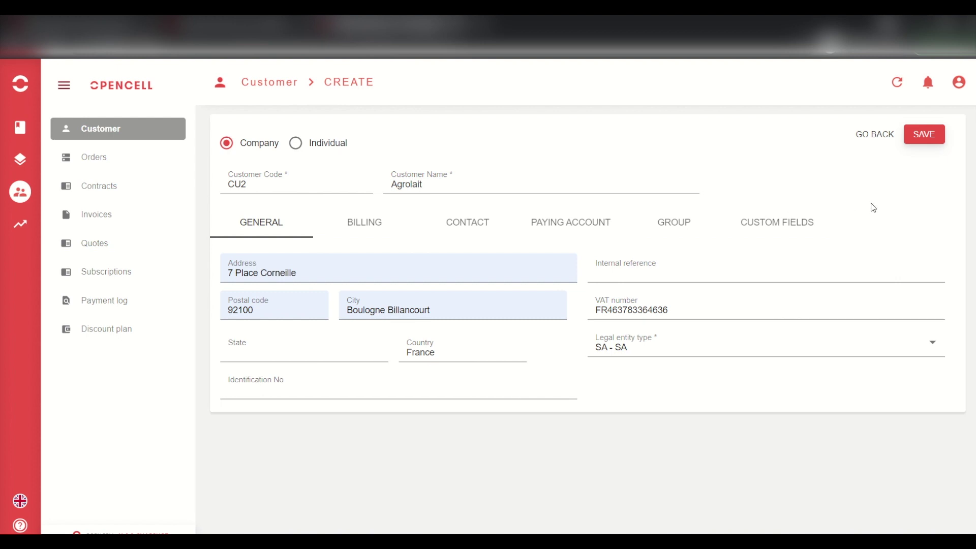
left_click(924, 136)
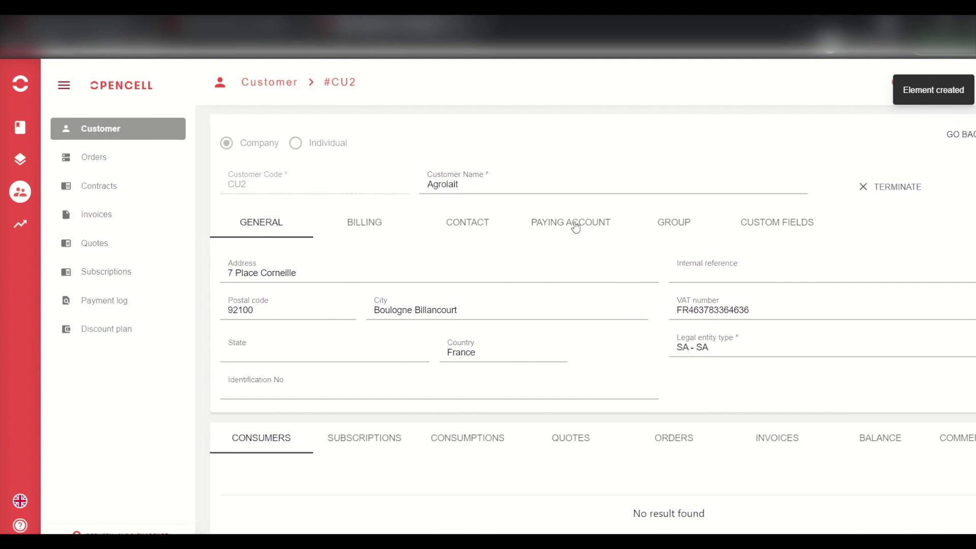
left_click(113, 134)
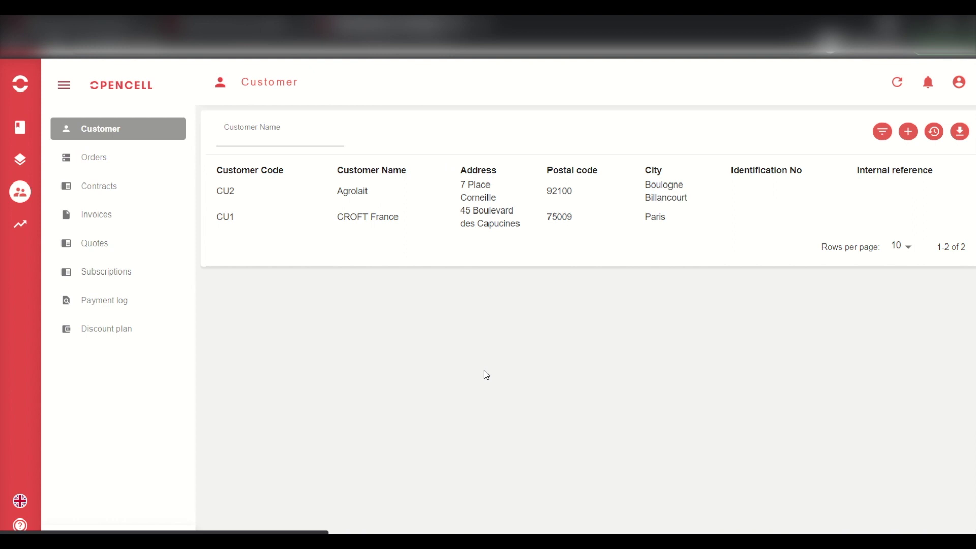
- Open customer CU2 Agrolait's detail page and scroll down to its still-empty Consumers section
left_click(355, 199)
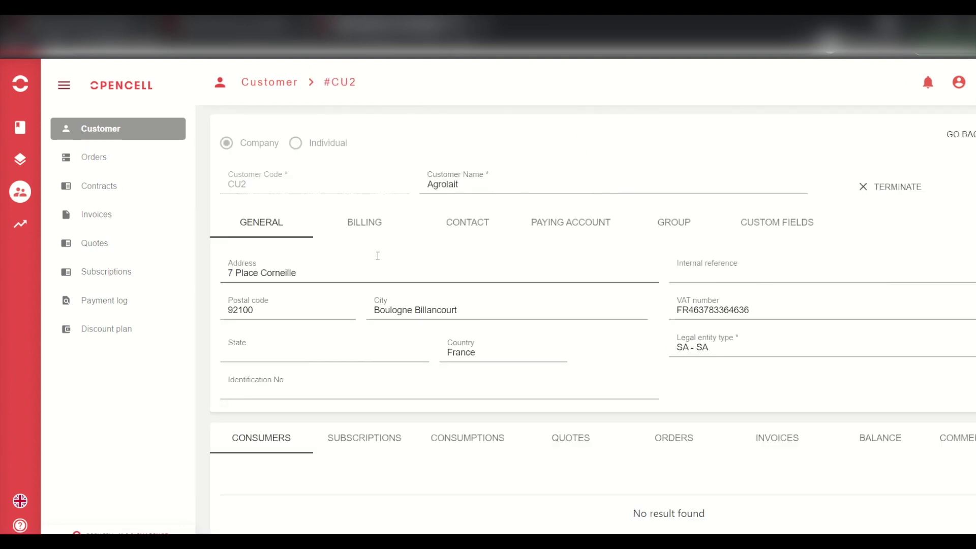
scroll(378, 256, "down", 1)
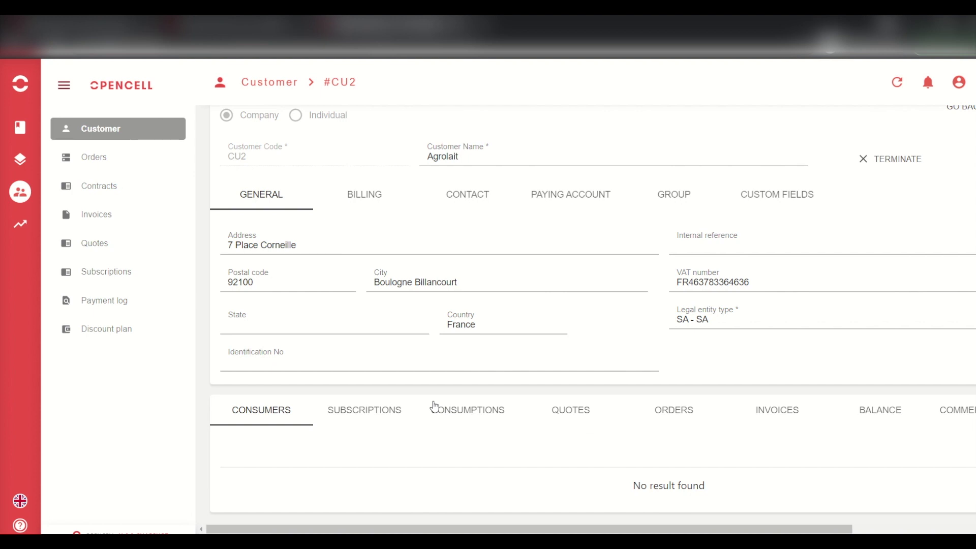
scroll(358, 428, "right", 2)
right_click(358, 427)
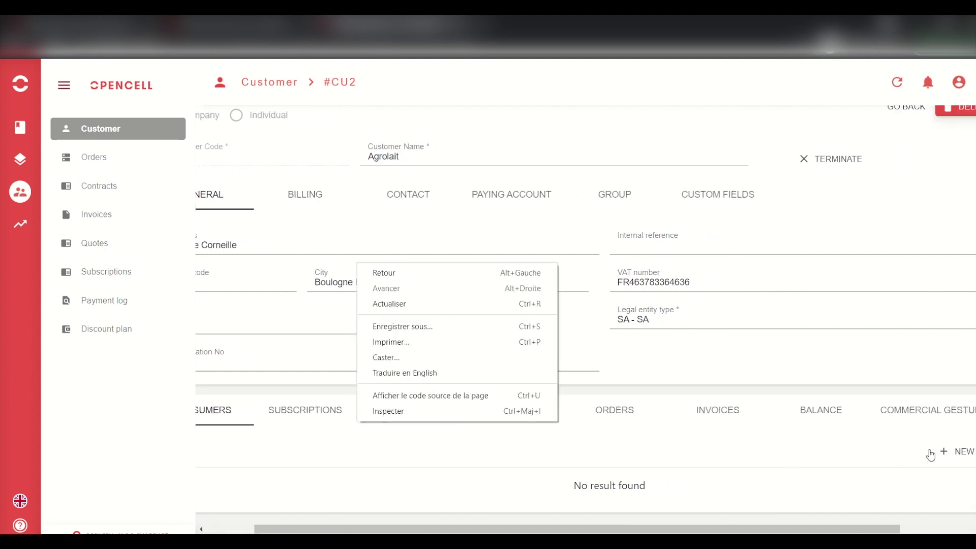
- Start a new company consumer under CU2 with code CON2 and name Agrolait
left_click(953, 452)
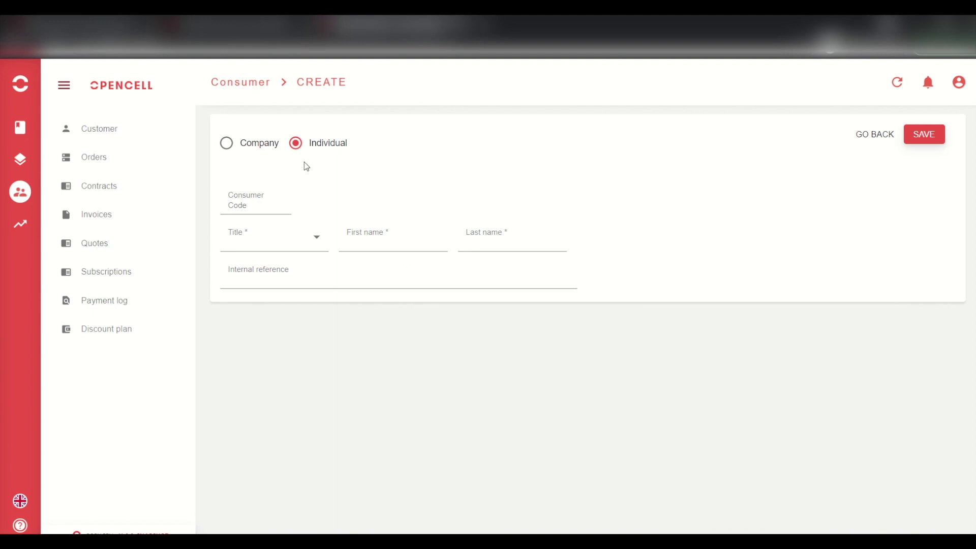
left_click(258, 146)
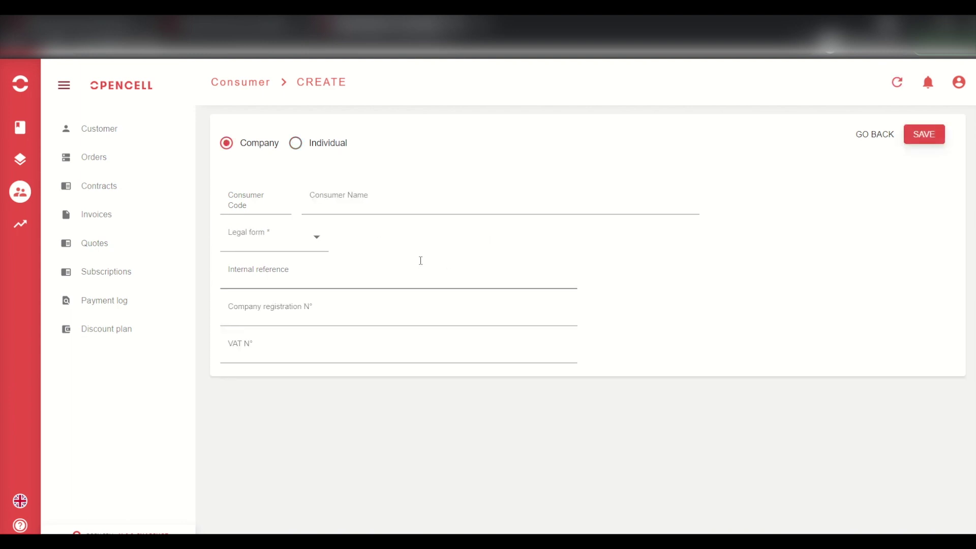
left_click(287, 196)
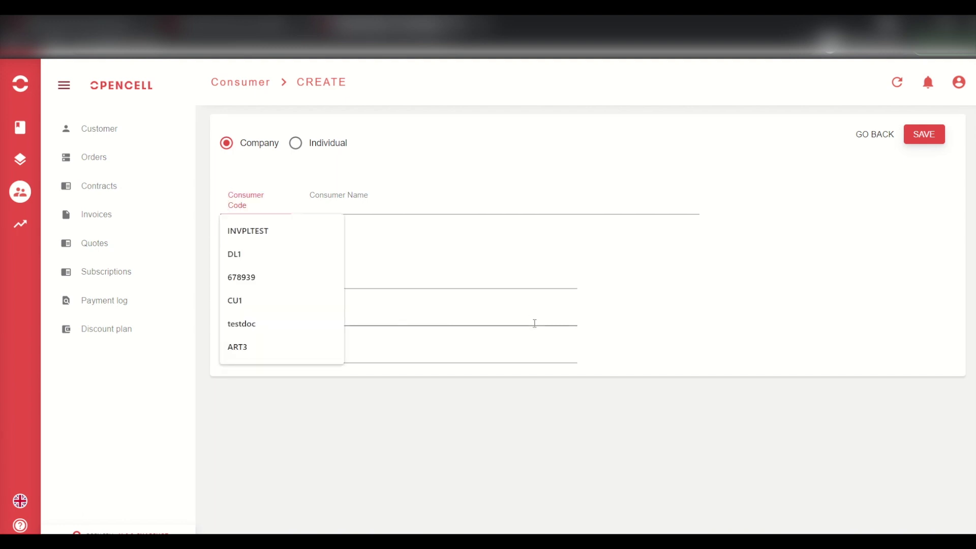
type("CON")
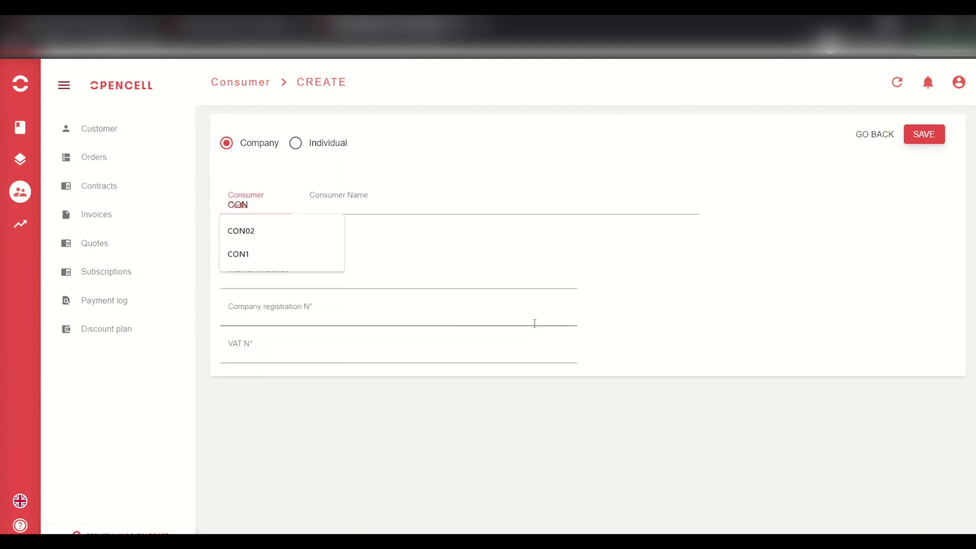
type("2")
key("Tab")
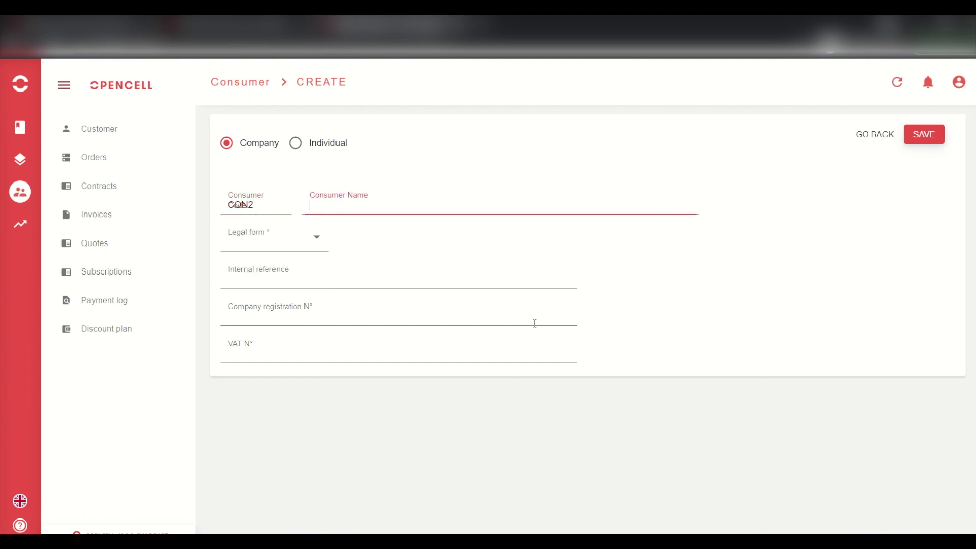
type("Agrolait")
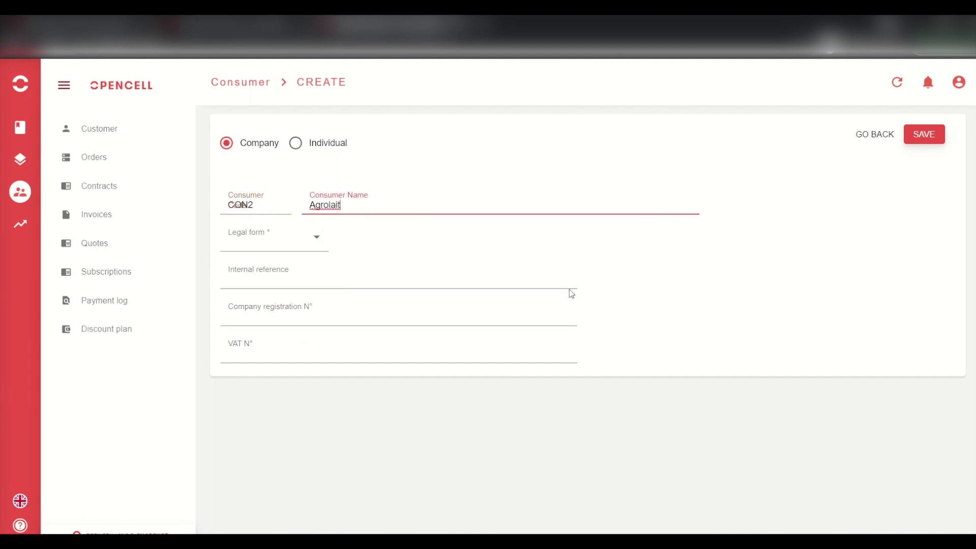
- Choose SA as the legal form and save consumer CON2
left_click(294, 255)
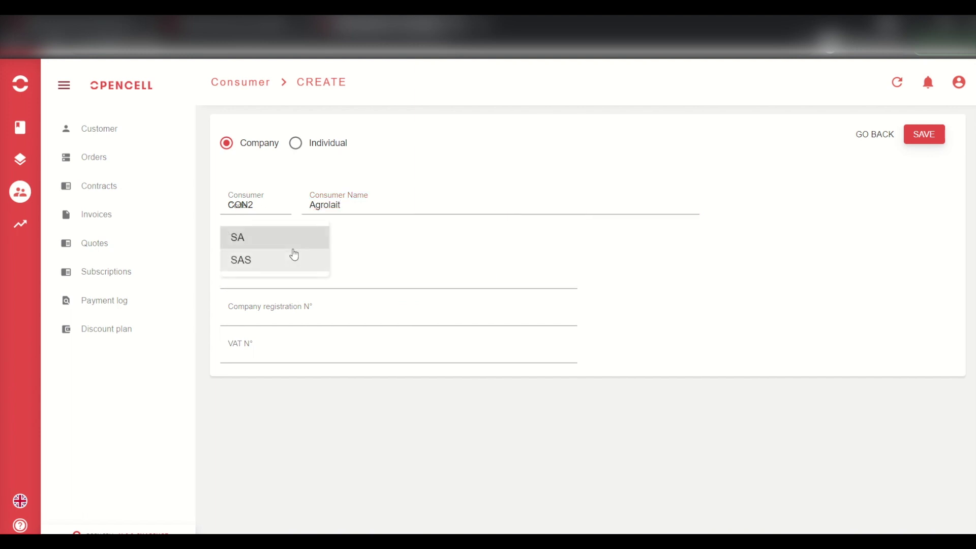
left_click(261, 235)
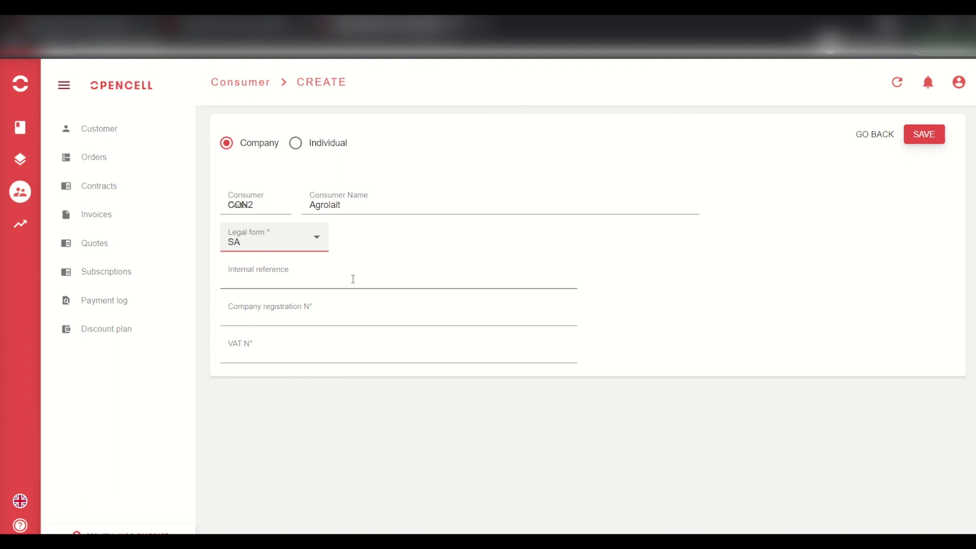
left_click(750, 294)
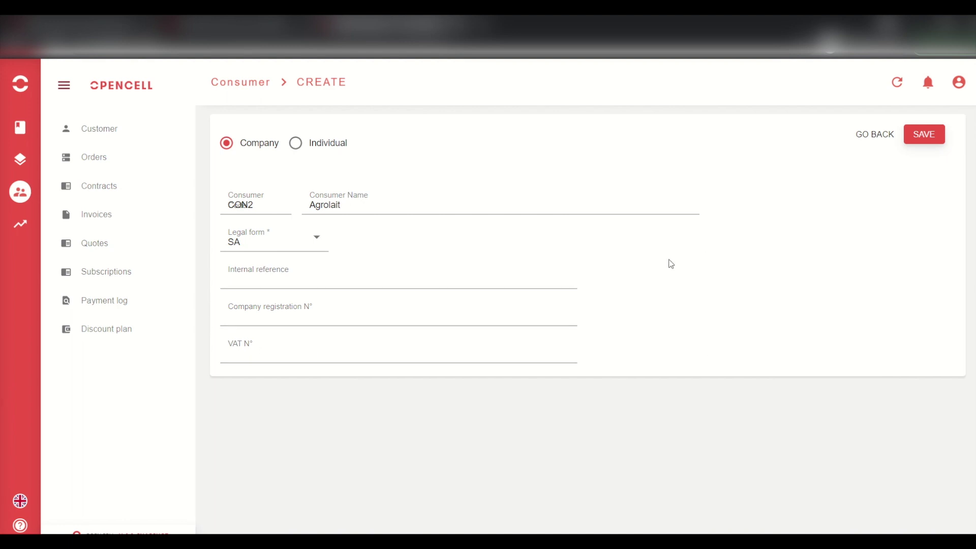
left_click(925, 135)
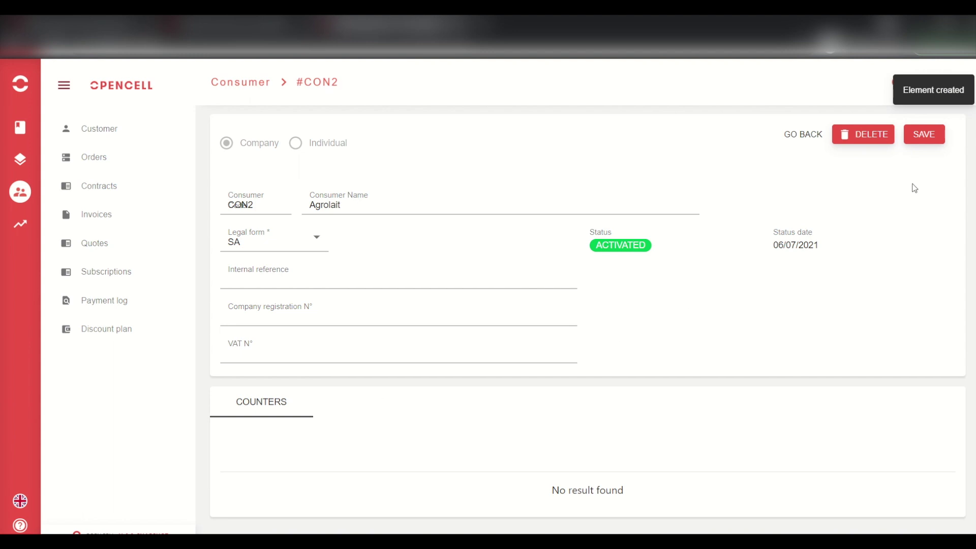
left_click(925, 135)
- Return to customer CU2's page and check that CON2 is listed as activated
left_click(815, 135)
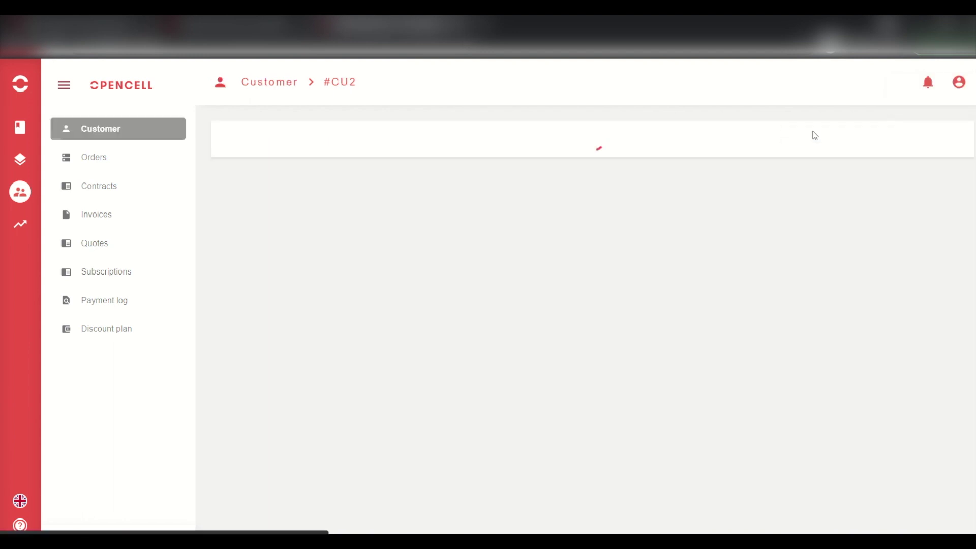
scroll(480, 333, "down", 1)
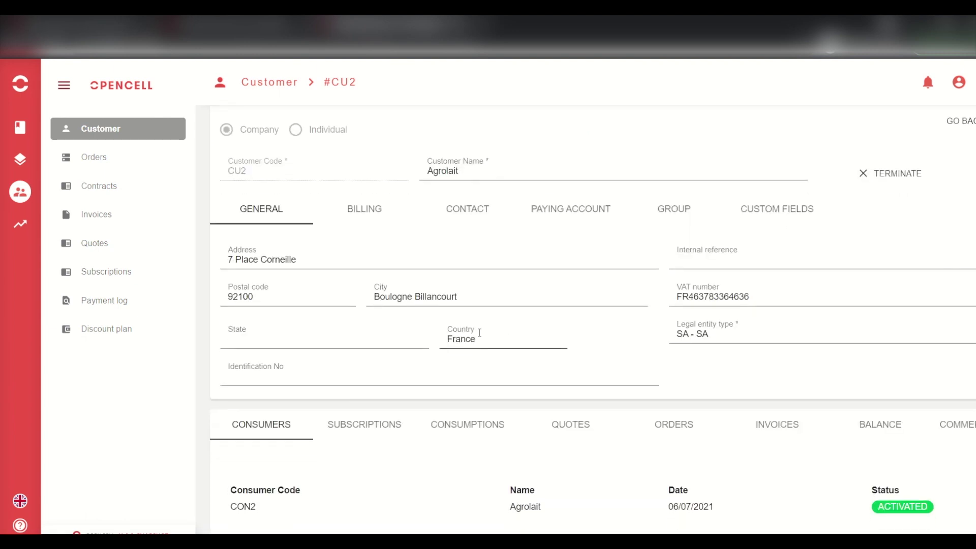
scroll(479, 333, "down", 2)
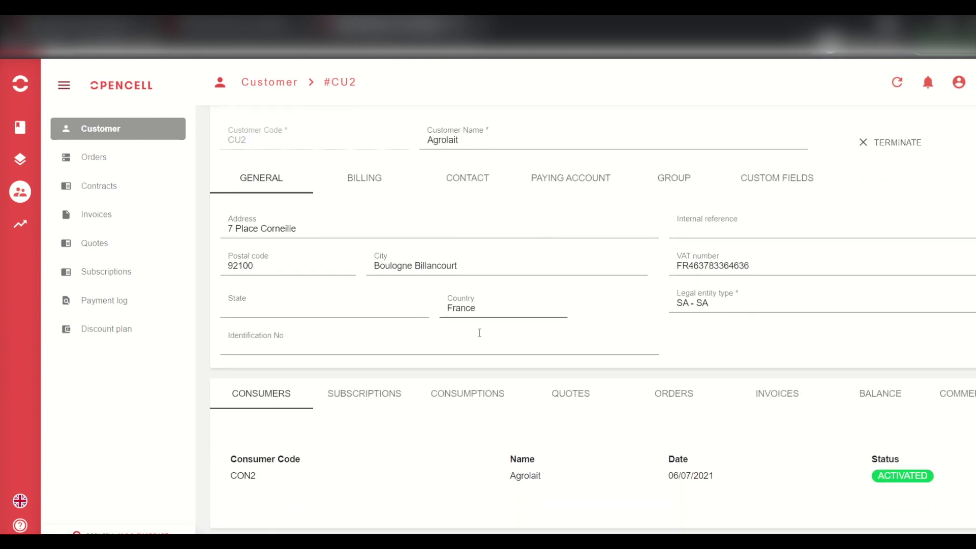
scroll(479, 333, "up", 3)
scroll(479, 333, "down", 4)
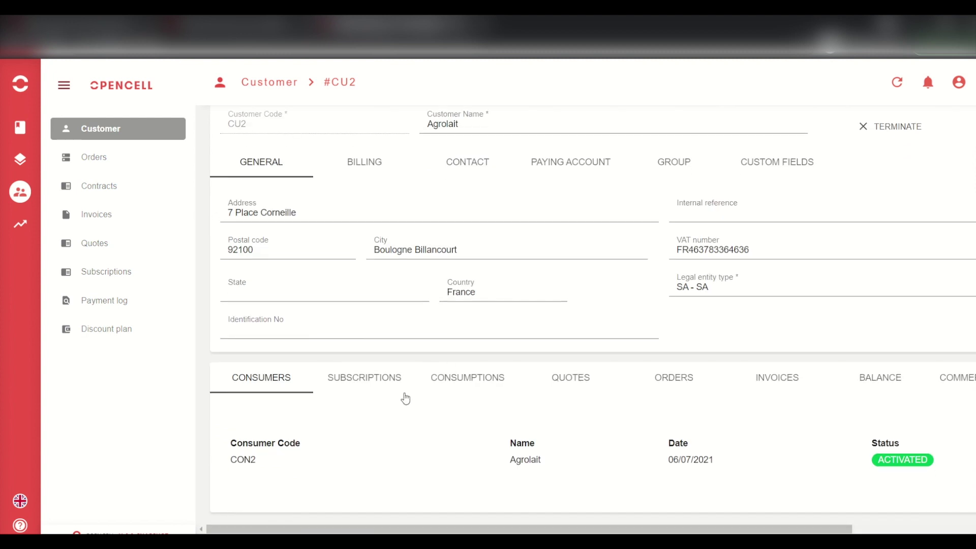
scroll(406, 399, "right", 1)
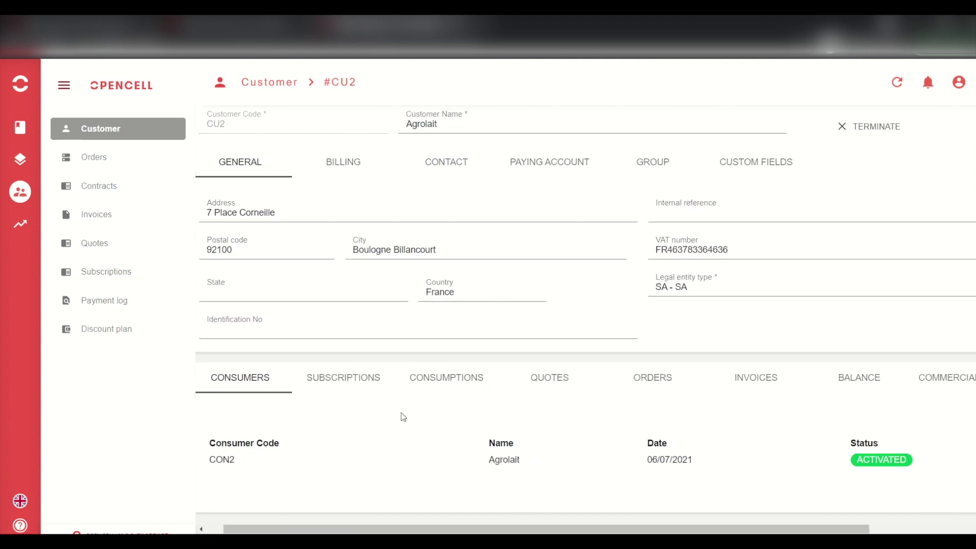
right_click(403, 417)
left_click(312, 451)
- Browse CU2's Subscriptions, Quotes, Invoices and Commercial Gestures, ending on its empty Counters tab
left_click(332, 381)
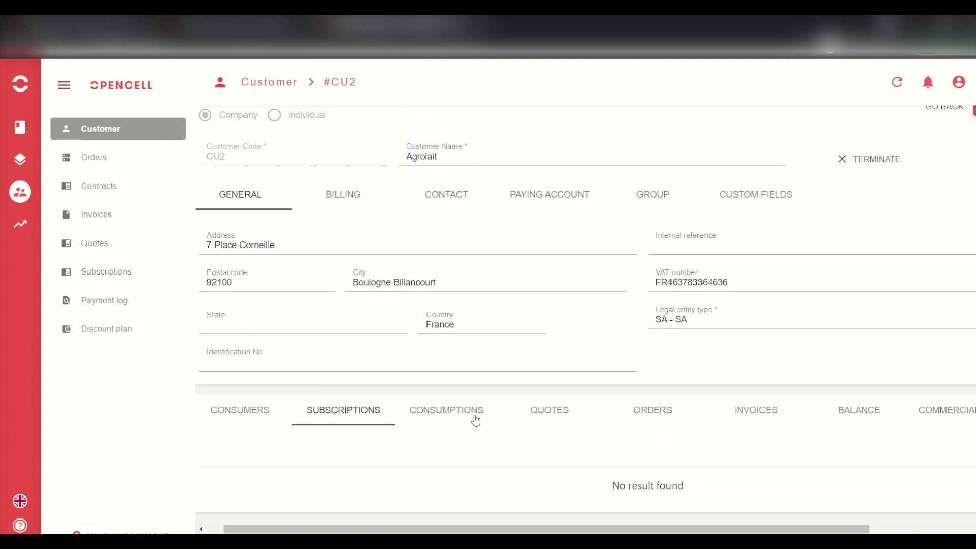
left_click(559, 413)
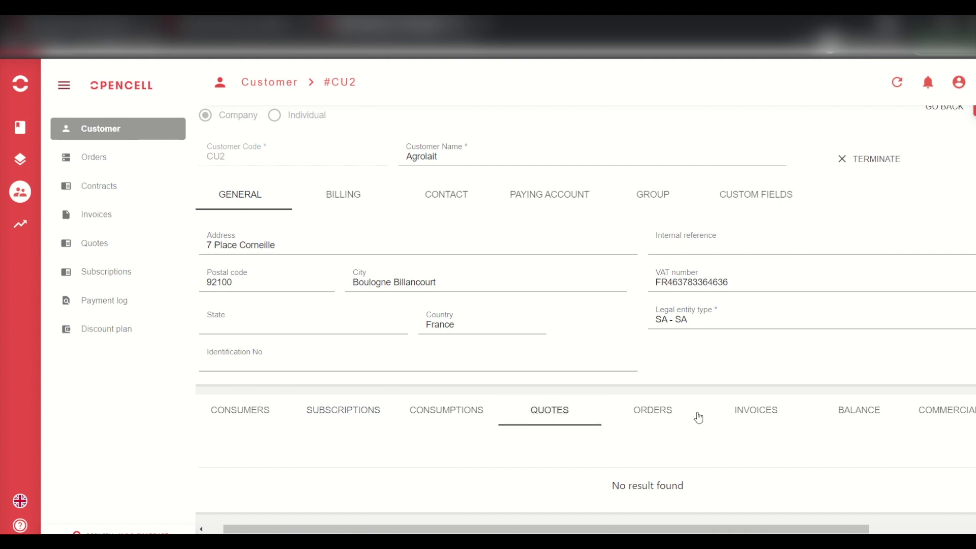
left_click(745, 410)
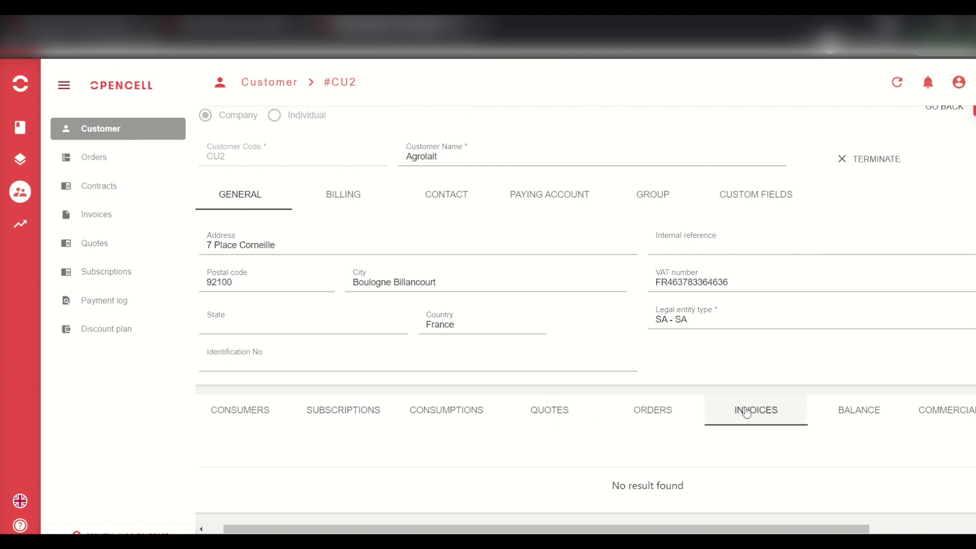
left_click(869, 414)
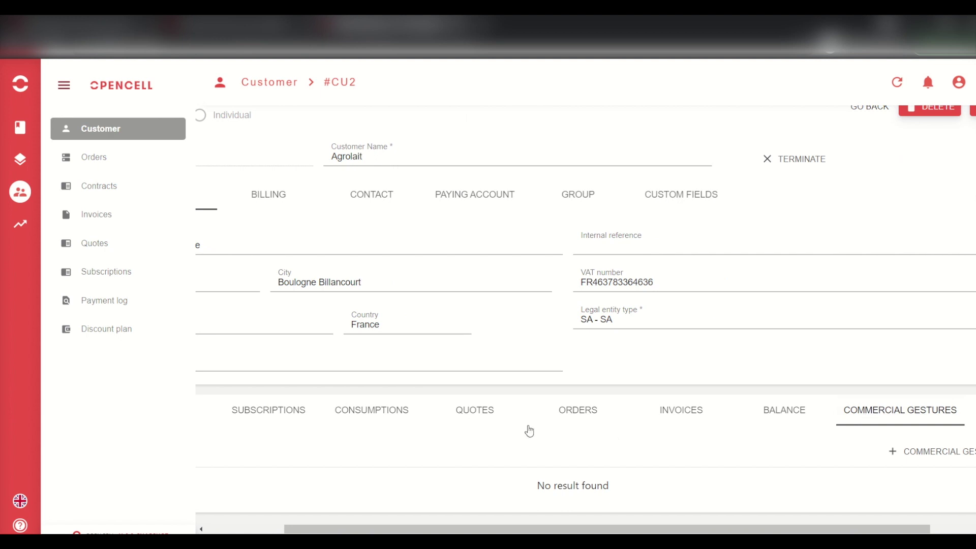
scroll(676, 462, "right", 1)
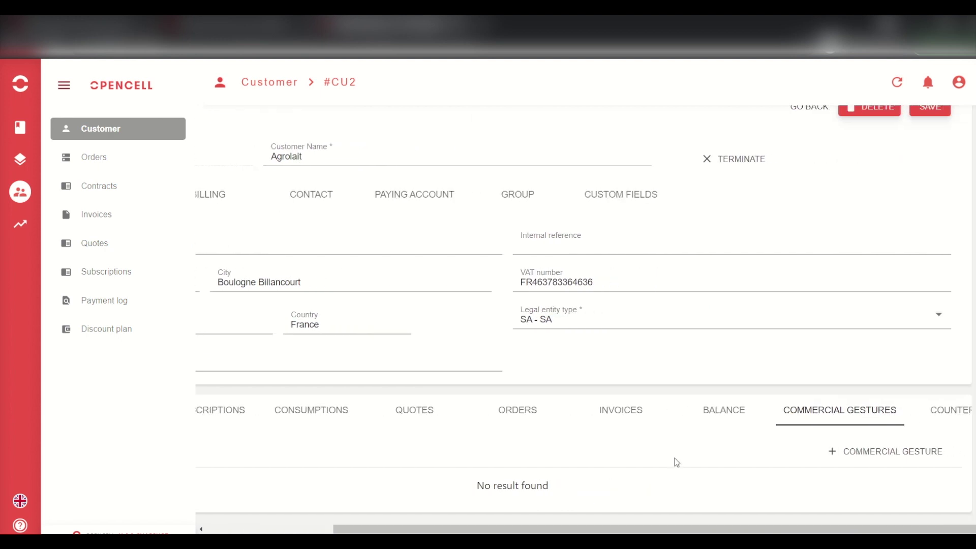
left_click(945, 419)
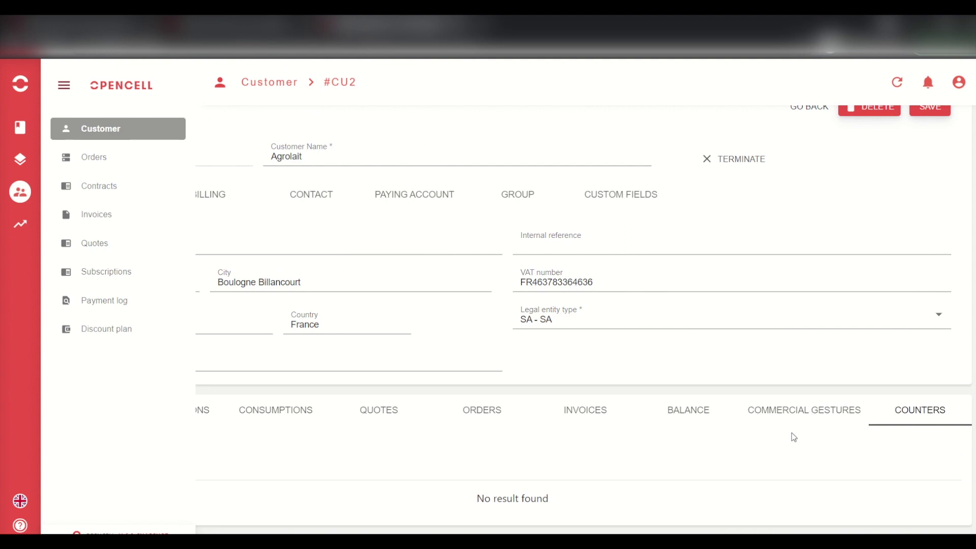
scroll(792, 432, "down", 1)
scroll(696, 445, "up", 2)
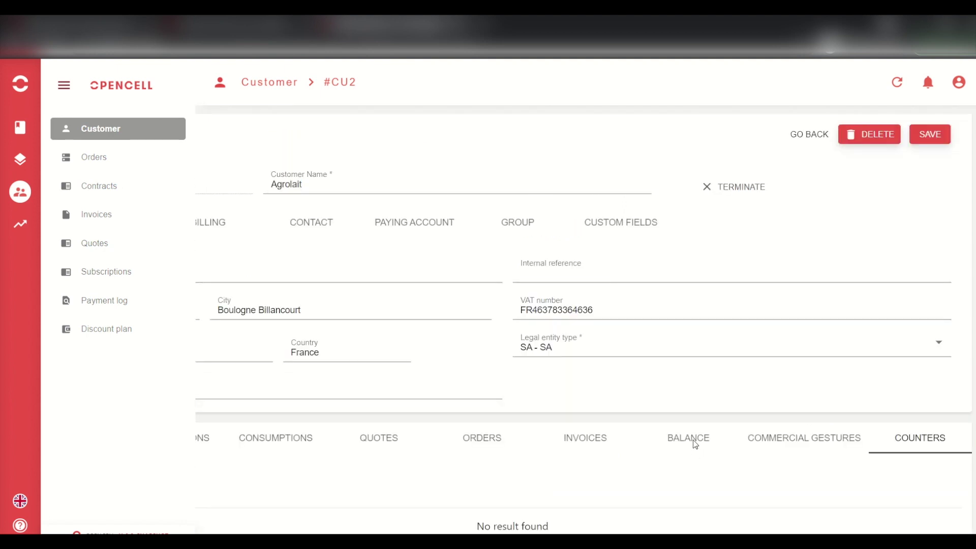
scroll(695, 443, "left", 3)
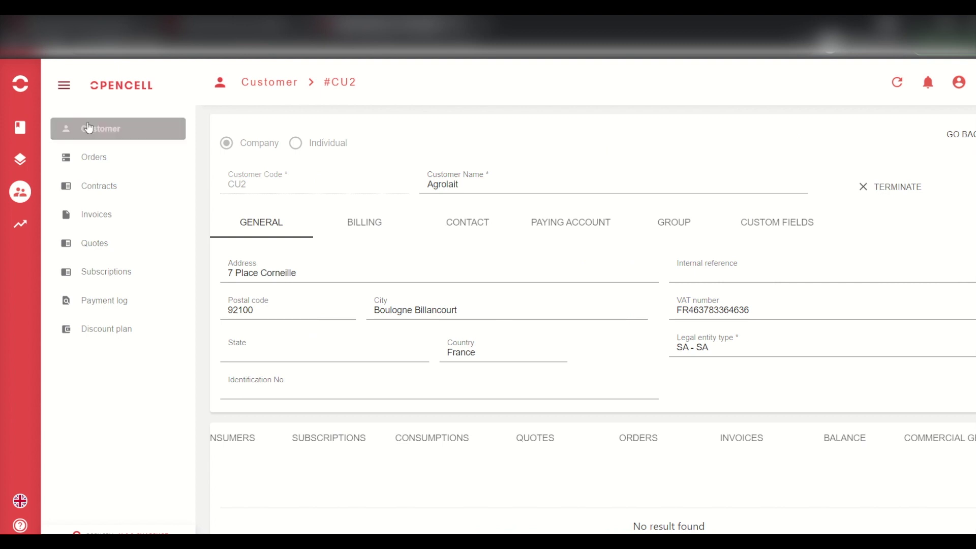
- Return to the Customer list showing CU2 and CU1, then switch to the PowerPoint slideshow
left_click(101, 129)
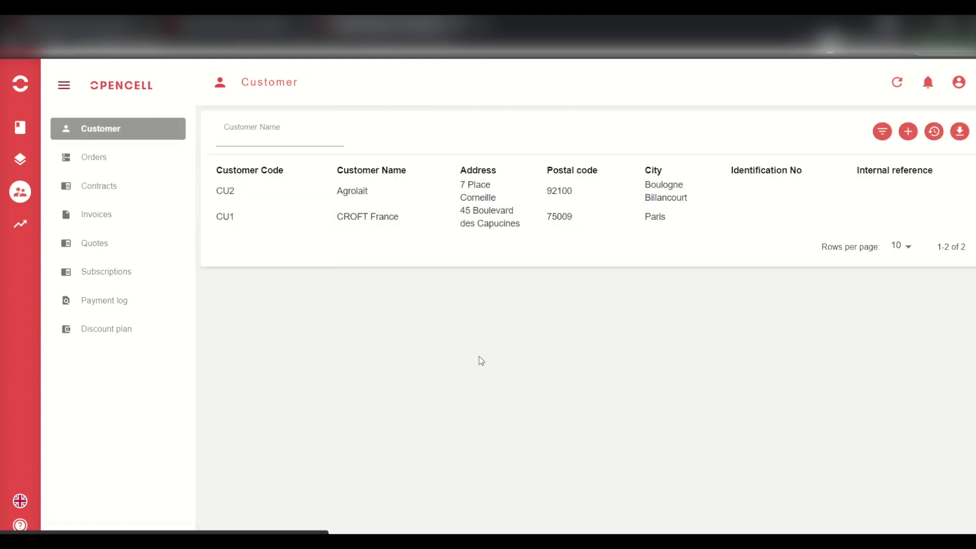
key("alt+Tab")
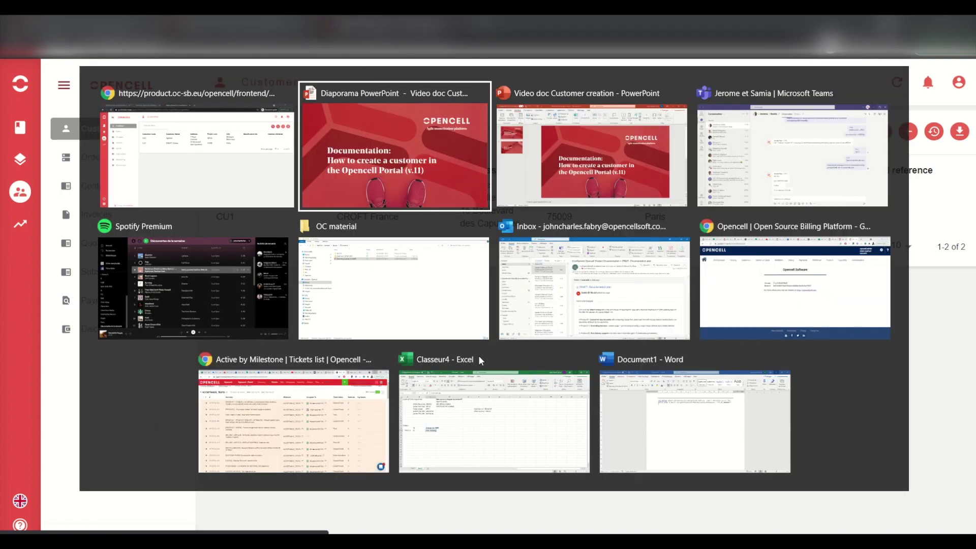